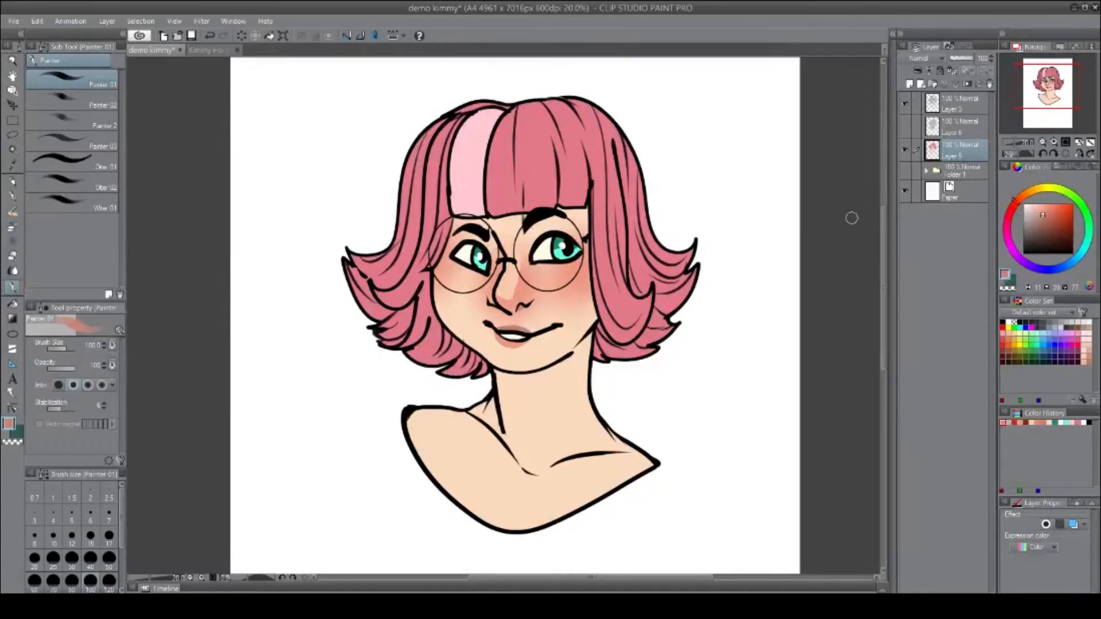
Switch the portrait to a grayscale view and paint four gray value swatches beside it.
{"action": "left_click", "coordinate": [905, 126]}
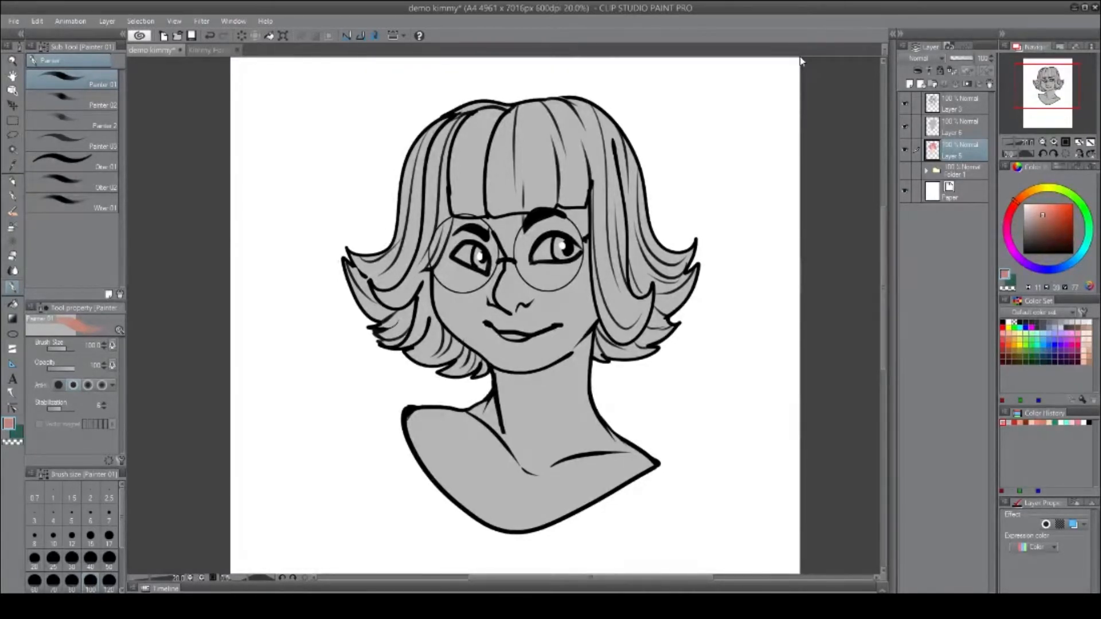
{"action": "left_click", "coordinate": [959, 124]}
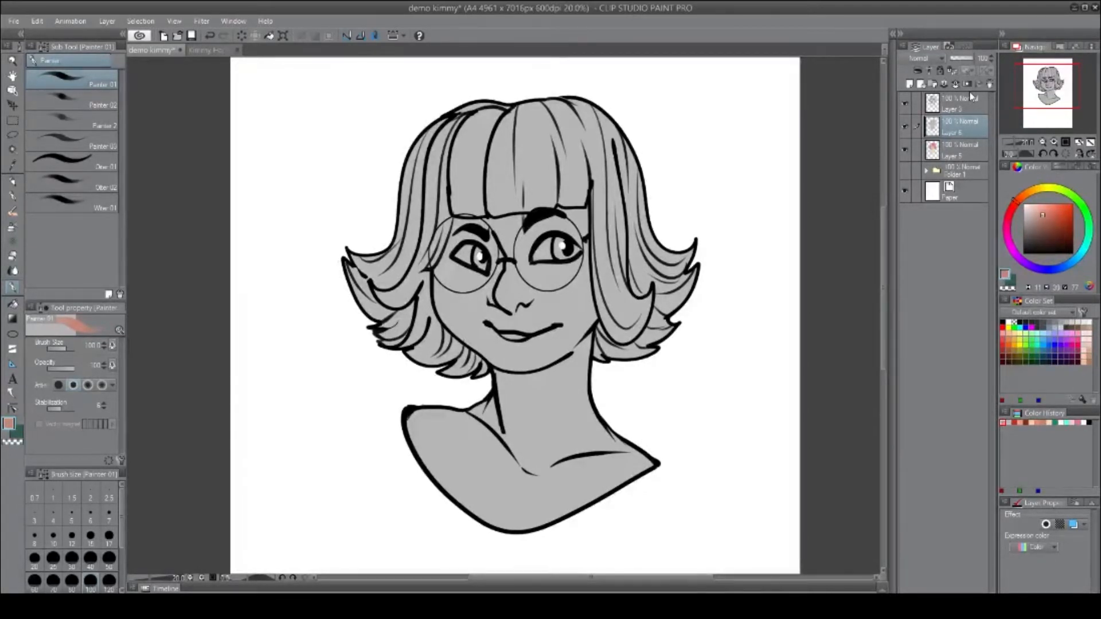
{"action": "left_click", "coordinate": [13, 181]}
{"action": "left_click_drag", "start_coordinate": [746, 168], "coordinate": [771, 195]}
{"action": "left_click_drag", "start_coordinate": [748, 234], "coordinate": [774, 261]}
{"action": "left_click_drag", "start_coordinate": [752, 295], "coordinate": [777, 318]}
{"action": "left_click", "coordinate": [1023, 212]}
{"action": "left_click_drag", "start_coordinate": [742, 100], "coordinate": [768, 129]}
{"action": "left_click", "coordinate": [952, 71]}
Airbrush soft gray shading across the face and neck.
{"action": "left_click", "coordinate": [12, 226]}
{"action": "left_click", "coordinate": [773, 246], "text": "alt"}
{"action": "left_click_drag", "start_coordinate": [436, 459], "coordinate": [619, 481]}
{"action": "left_click_drag", "start_coordinate": [504, 390], "coordinate": [579, 395]}
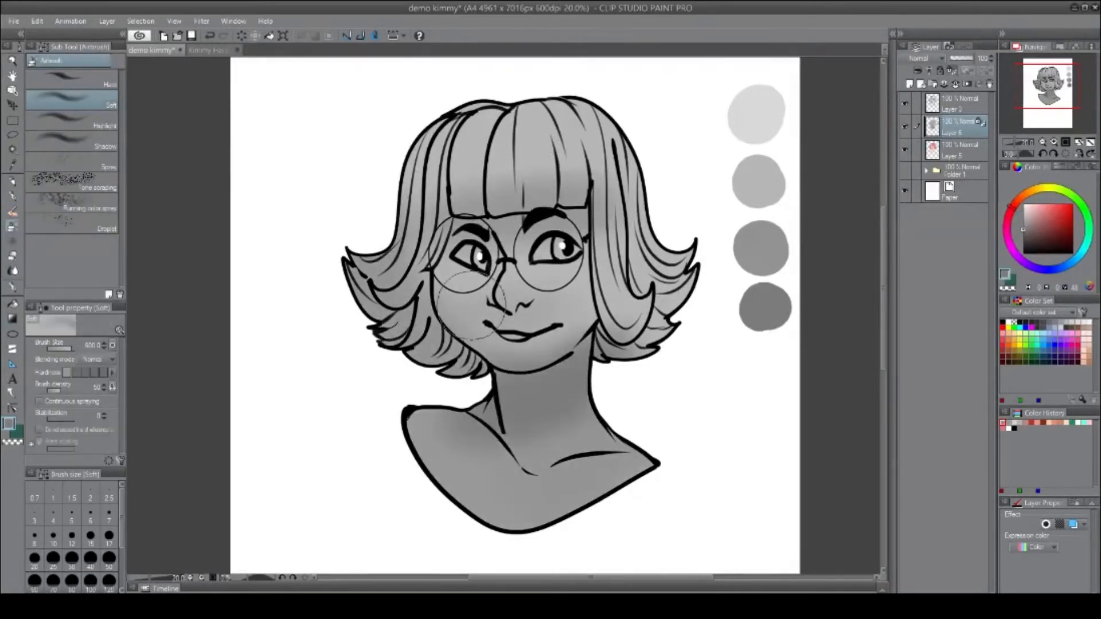
On a new layer limited to the figure's selection, paint light highlights on the hair with the G-pen.
{"action": "left_click", "coordinate": [909, 83]}
{"action": "left_click", "coordinate": [932, 149], "text": "ctrl"}
{"action": "left_click_drag", "start_coordinate": [470, 143], "coordinate": [625, 149]}
{"action": "left_click", "coordinate": [12, 195]}
{"action": "left_click_drag", "start_coordinate": [512, 278], "coordinate": [516, 295]}
{"action": "left_click_drag", "start_coordinate": [453, 172], "coordinate": [585, 175]}
{"action": "left_click_drag", "start_coordinate": [422, 152], "coordinate": [406, 201]}
{"action": "left_click_drag", "start_coordinate": [382, 266], "coordinate": [410, 293]}
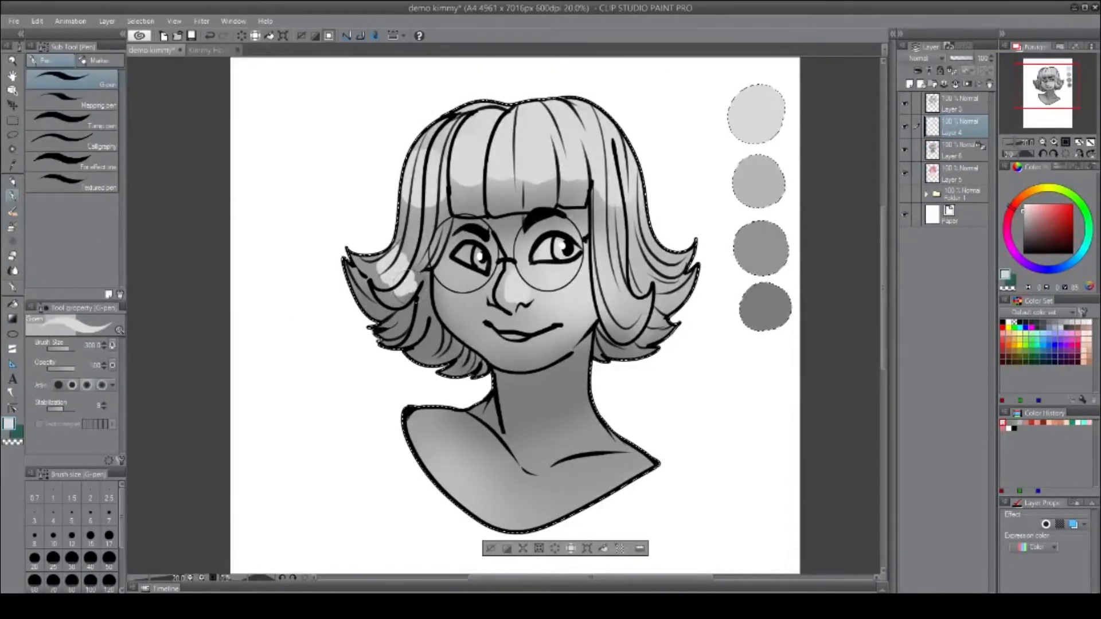
{"action": "left_click_drag", "start_coordinate": [679, 267], "coordinate": [637, 287]}
Paint additional light highlights on the neck and shoulder.
{"action": "left_click", "coordinate": [905, 150]}
{"action": "left_click", "coordinate": [905, 149]}
{"action": "left_click_drag", "start_coordinate": [444, 370], "coordinate": [484, 376]}
{"action": "left_click_drag", "start_coordinate": [410, 422], "coordinate": [485, 406]}
On another new layer, paint dark shadows on the hair and face using the darkest swatch, then deselect.
{"action": "left_click", "coordinate": [909, 84]}
{"action": "left_click", "coordinate": [766, 308], "text": "alt"}
{"action": "left_click_drag", "start_coordinate": [492, 326], "coordinate": [525, 330]}
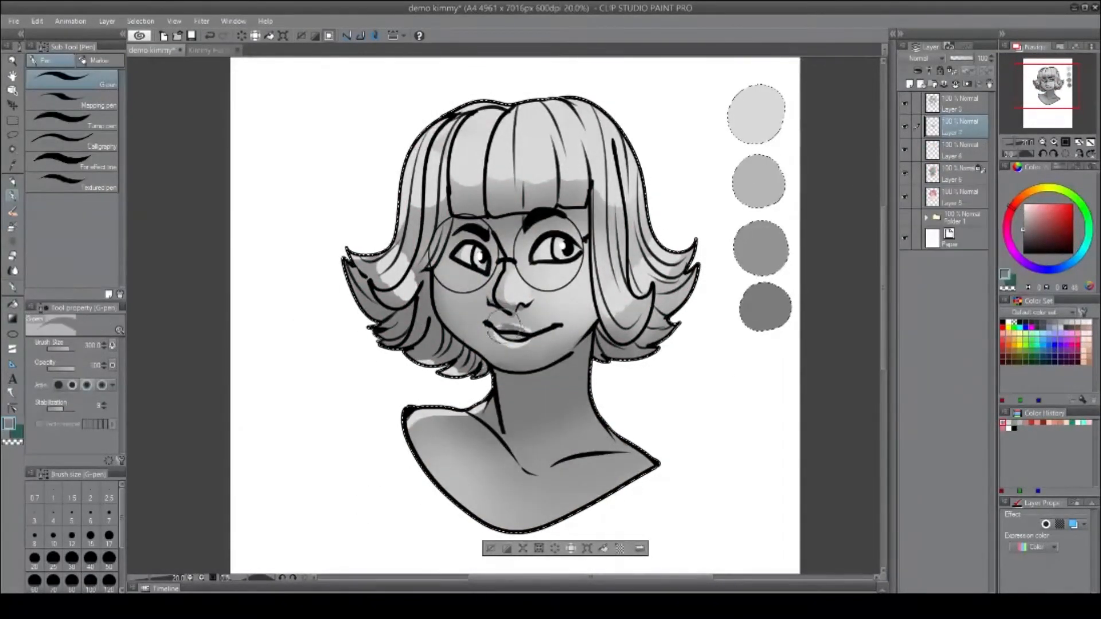
{"action": "left_click_drag", "start_coordinate": [496, 241], "coordinate": [494, 298]}
{"action": "left_click_drag", "start_coordinate": [444, 284], "coordinate": [482, 356]}
{"action": "left_click_drag", "start_coordinate": [404, 229], "coordinate": [424, 252]}
{"action": "left_click_drag", "start_coordinate": [476, 106], "coordinate": [526, 106]}
{"action": "left_click_drag", "start_coordinate": [651, 292], "coordinate": [608, 338]}
{"action": "key", "text": "ctrl+d"}
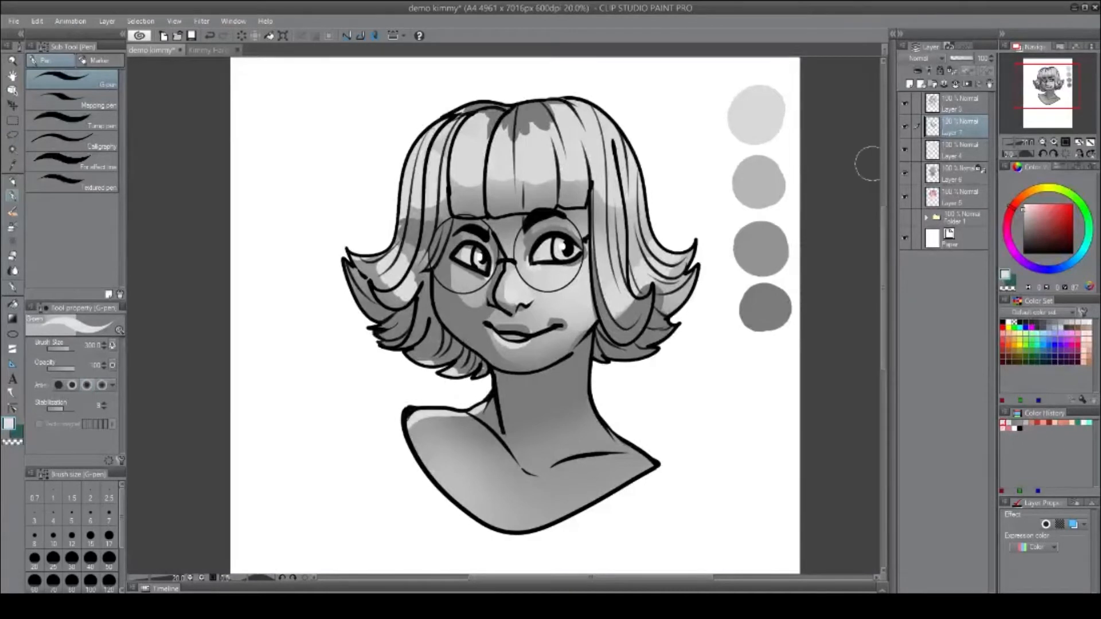
Merge the highlight and shadow layers down into the shading layer.
{"action": "key", "text": "ctrl+e"}
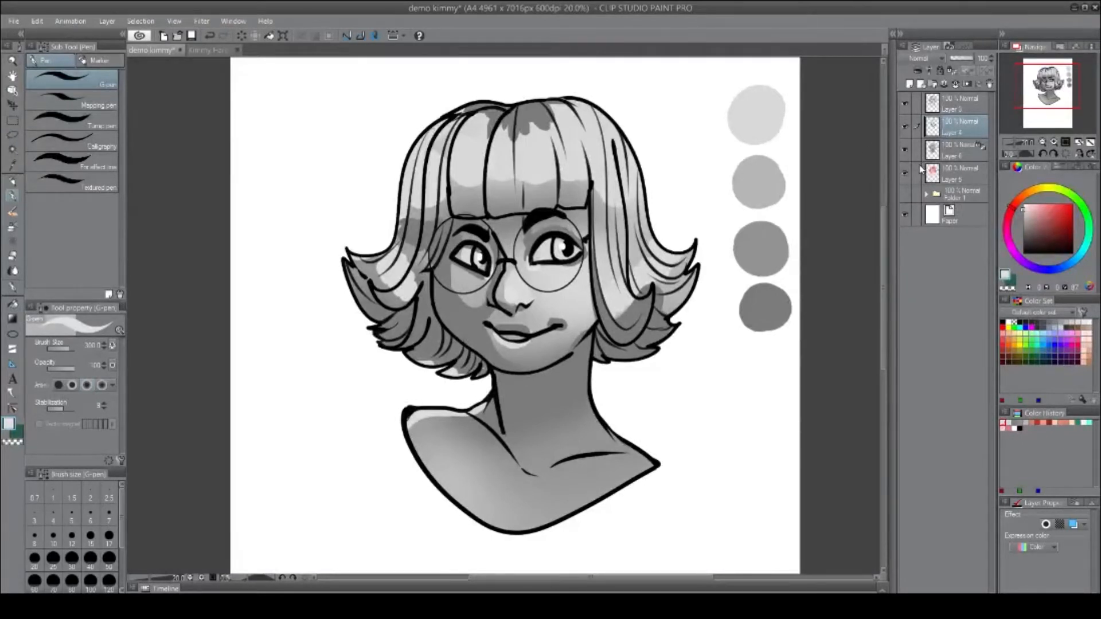
{"action": "key", "text": "ctrl+e"}
Convert the merged shading layer's brightness to opacity.
{"action": "left_click", "coordinate": [40, 21]}
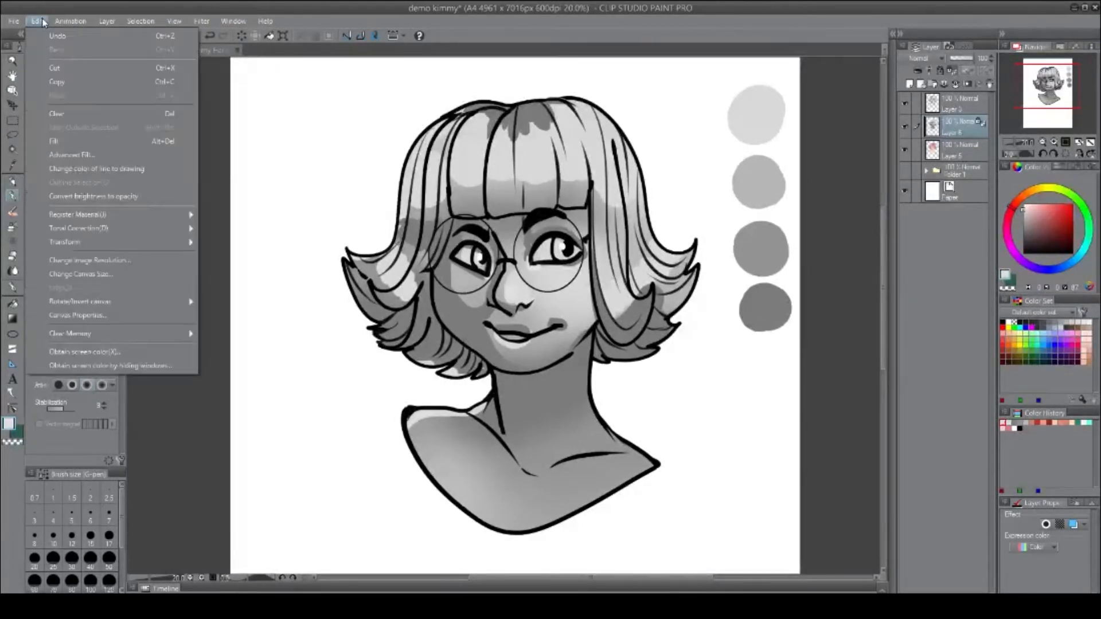
{"action": "left_click", "coordinate": [74, 197]}
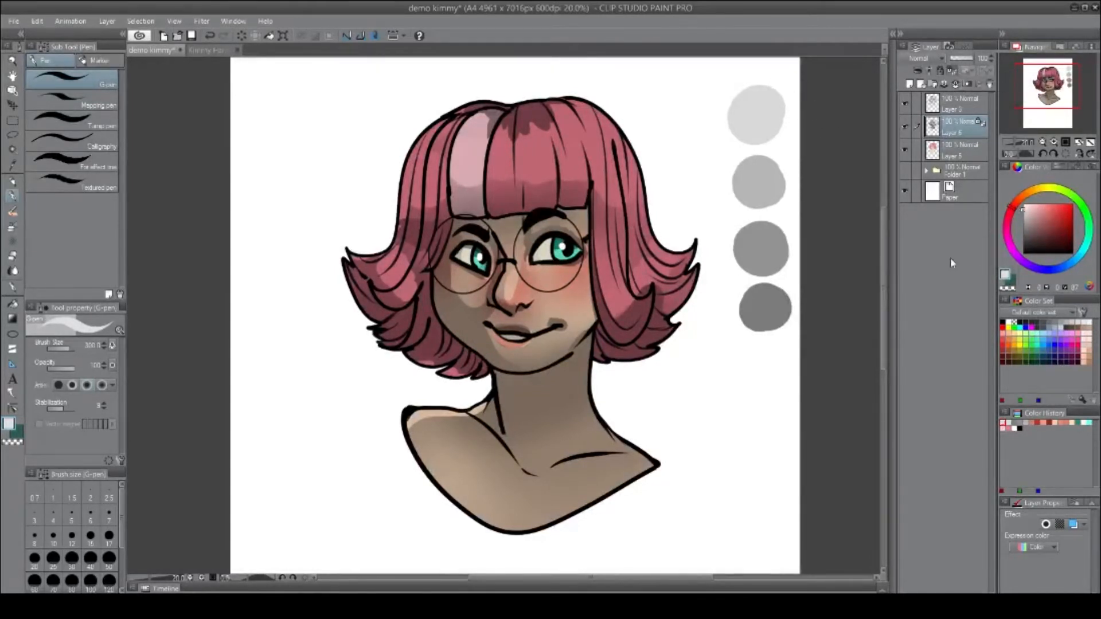
Fill the shading layer with a blue-gray color.
{"action": "left_click", "coordinate": [1070, 263]}
{"action": "left_click", "coordinate": [1047, 228]}
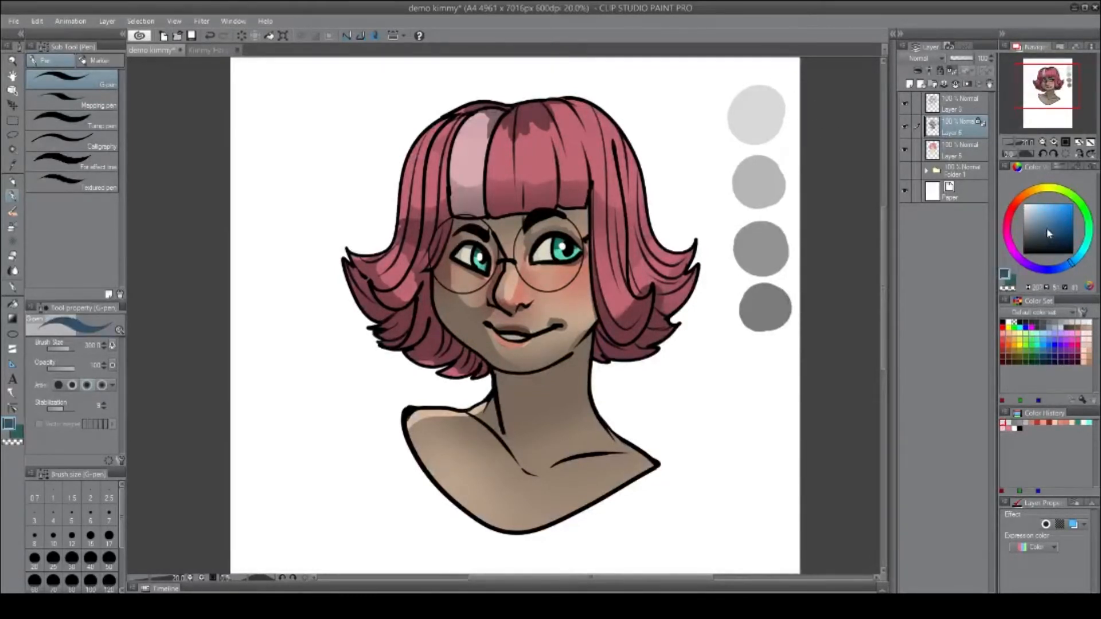
{"action": "key", "text": "alt+Delete"}
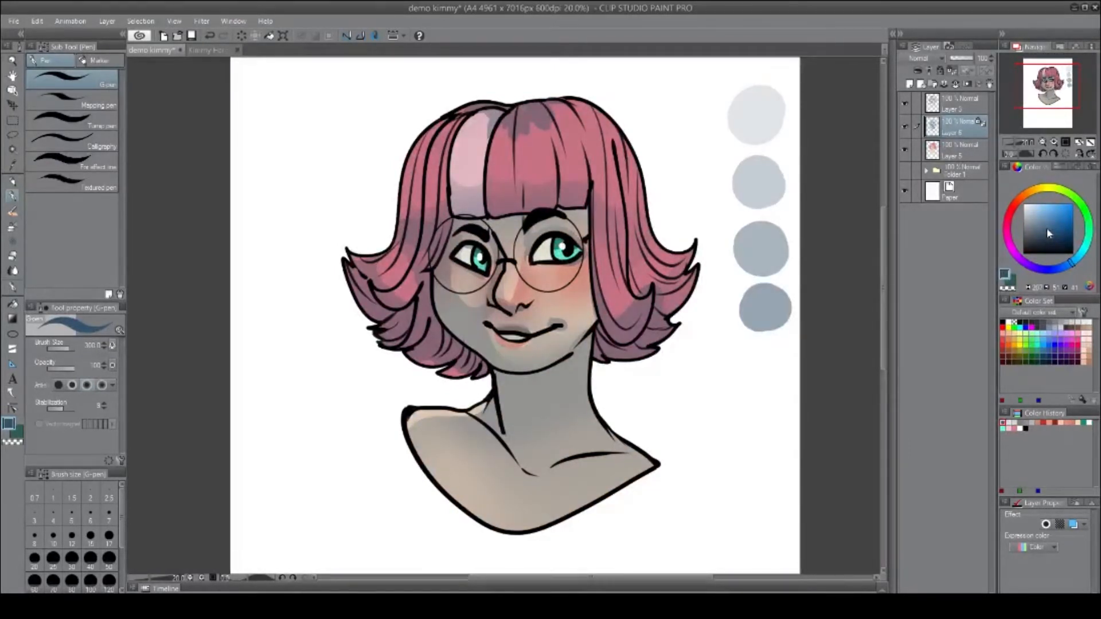
Refill the shading layer with a muted red-pink color.
{"action": "left_click_drag", "start_coordinate": [1031, 268], "coordinate": [1014, 224]}
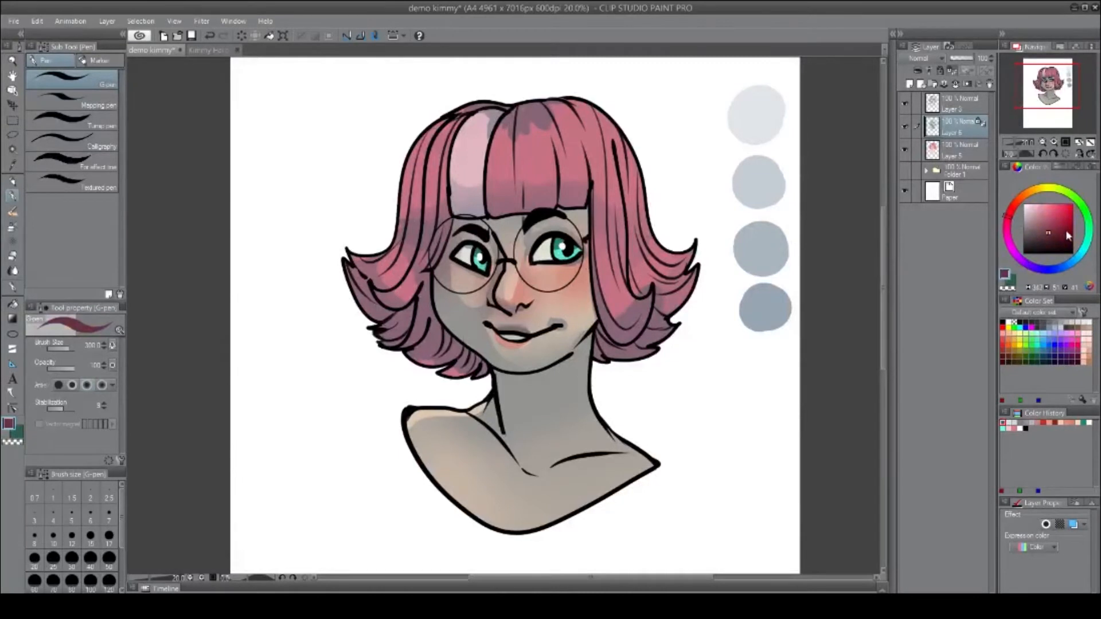
{"action": "left_click", "coordinate": [1062, 226]}
{"action": "key", "text": "alt+Delete"}
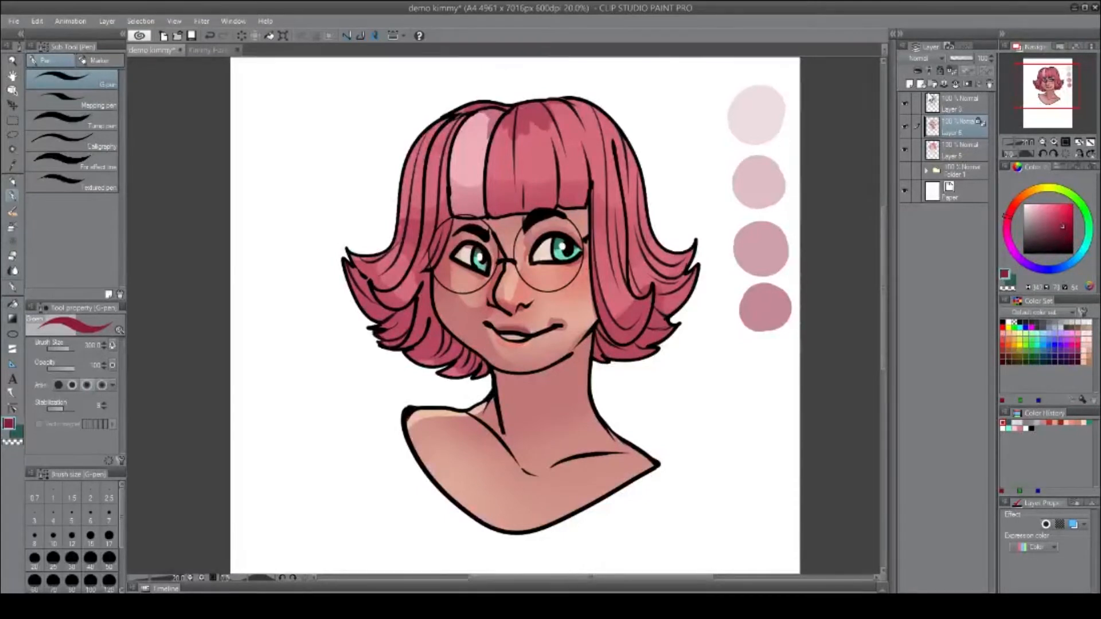
Create a new layer, select the inverse of the shading layer, and fill it with yellow.
{"action": "left_click", "coordinate": [913, 83]}
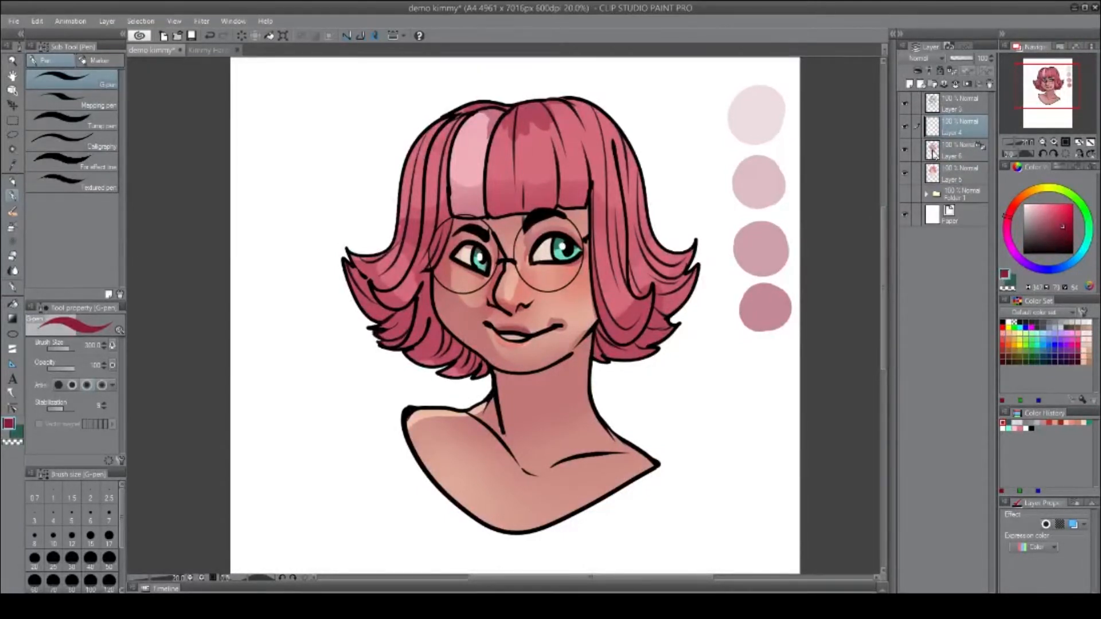
{"action": "left_click", "coordinate": [933, 152], "text": "ctrl"}
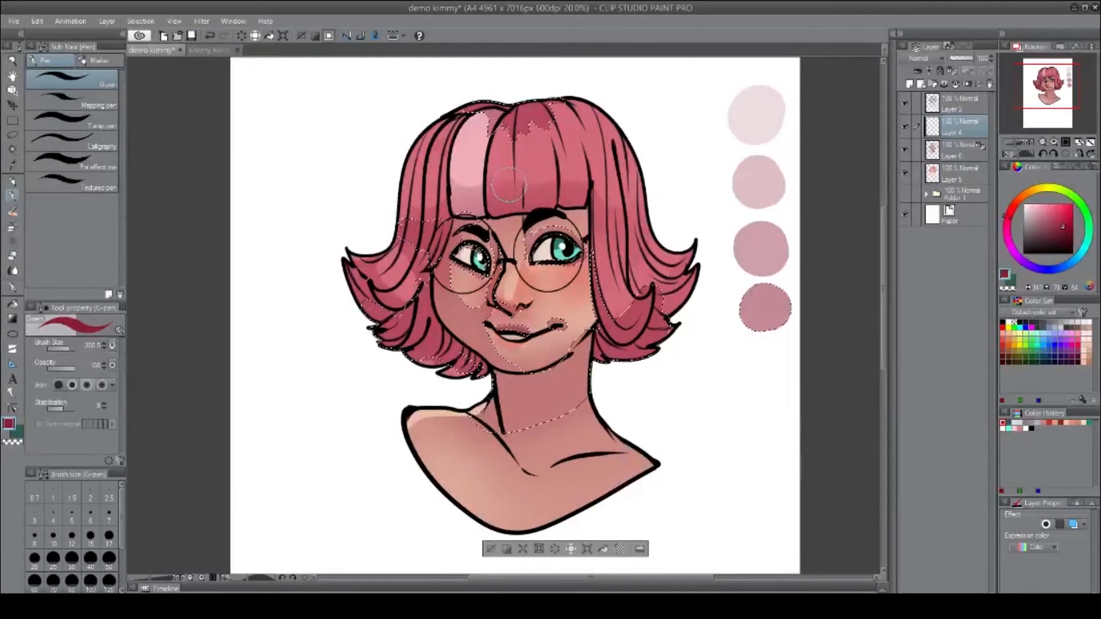
{"action": "left_click", "coordinate": [316, 36]}
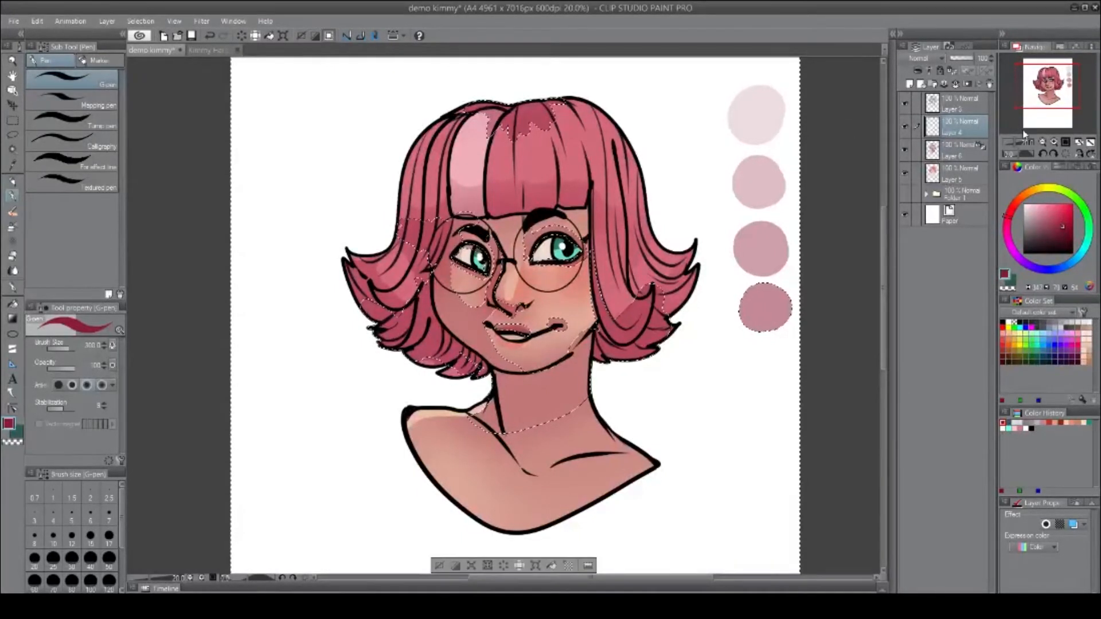
{"action": "left_click", "coordinate": [1039, 194]}
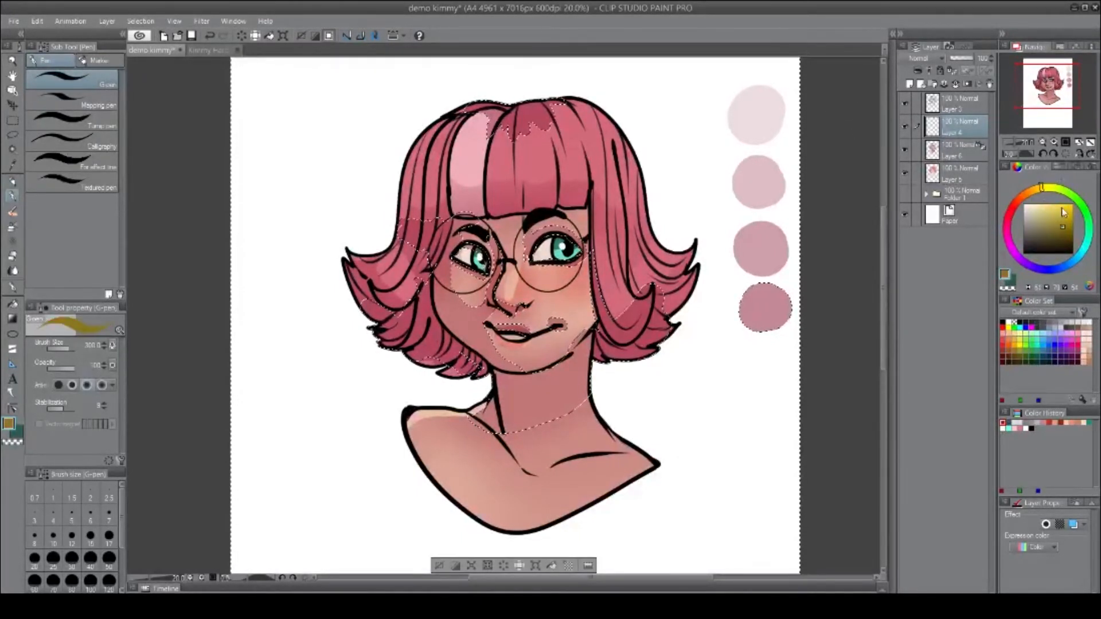
{"action": "left_click", "coordinate": [1064, 211]}
{"action": "key", "text": "alt+BackSpace"}
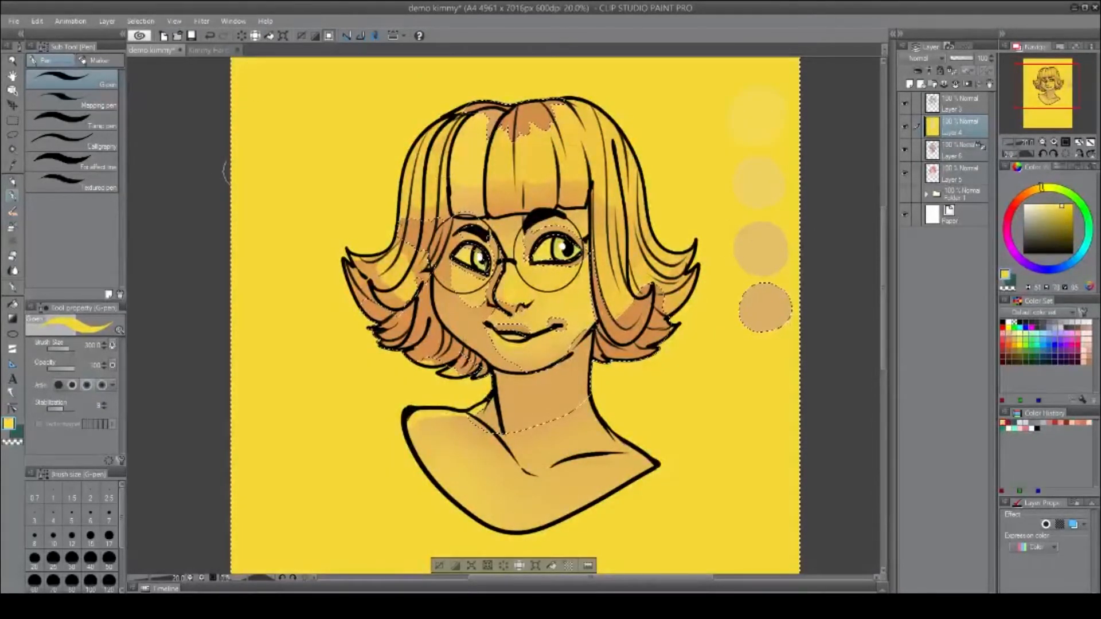
Refill the selection with a muted orange.
{"action": "left_click", "coordinate": [1032, 191]}
{"action": "left_click", "coordinate": [1045, 207]}
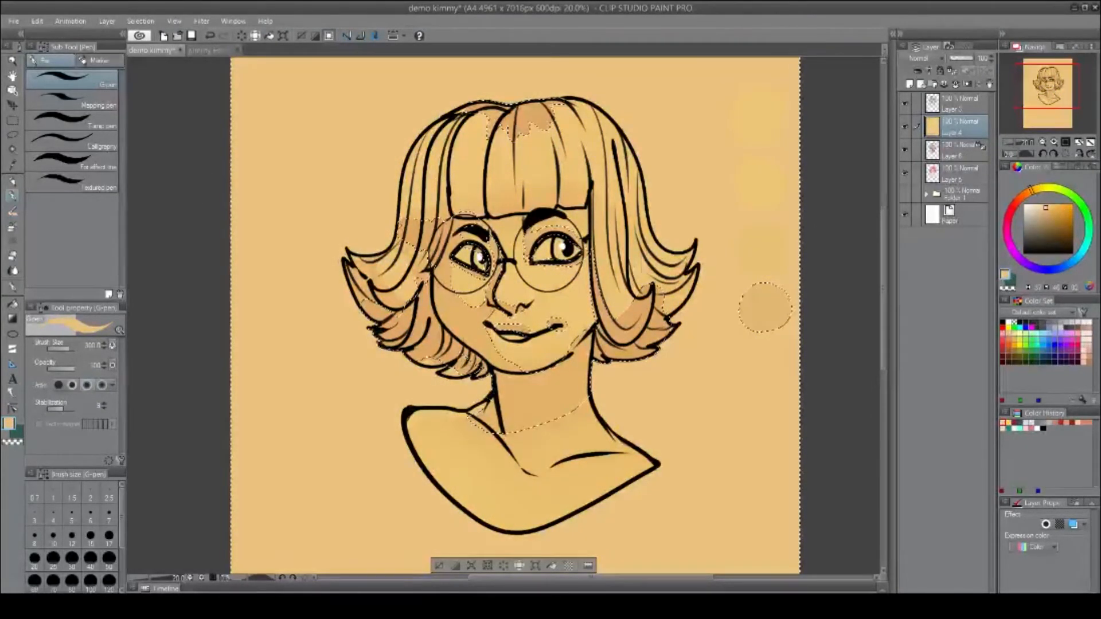
{"action": "key", "text": "alt+BackSpace"}
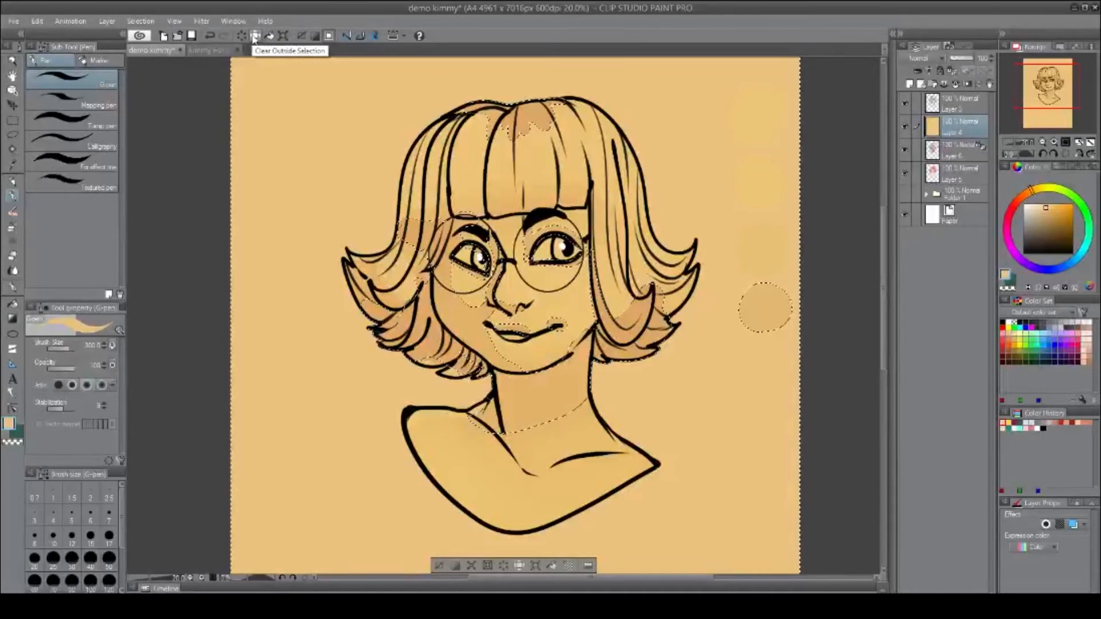
Clear outside the selection and deselect.
{"action": "left_click", "coordinate": [255, 36]}
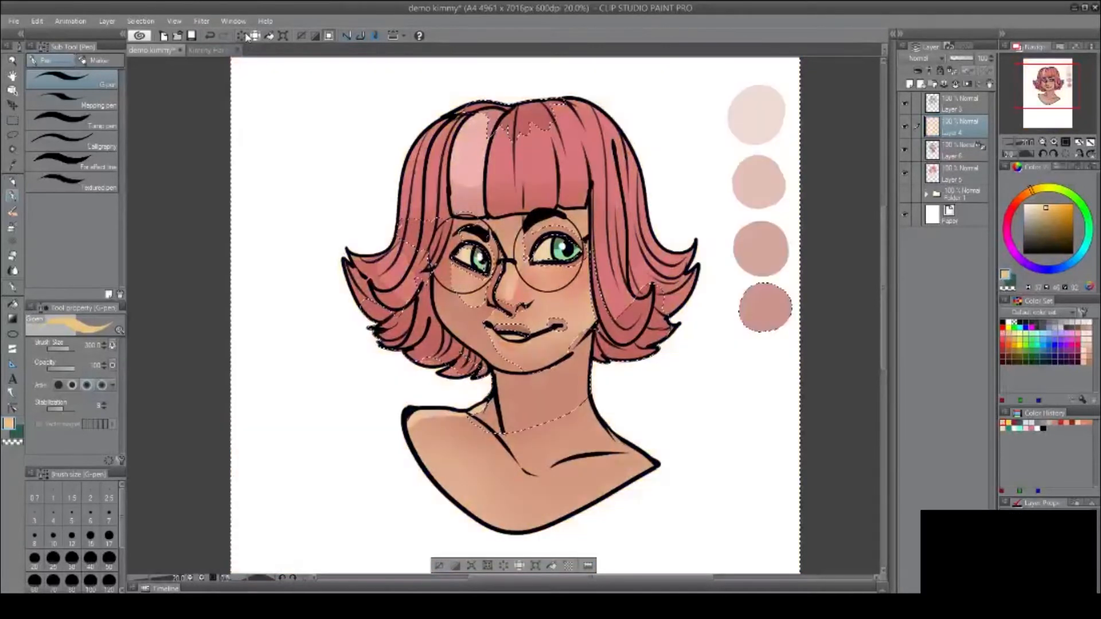
{"action": "key", "text": "ctrl+d"}
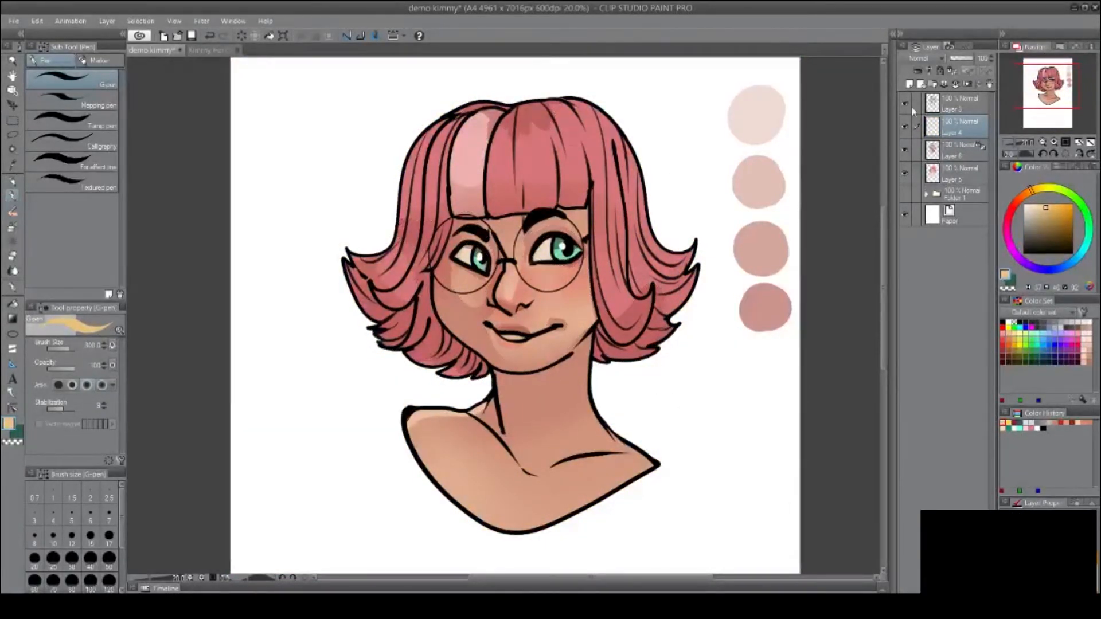
Set the orange tint layer's blending mode to Add (Glow).
{"action": "left_click", "coordinate": [905, 127]}
{"action": "left_click", "coordinate": [906, 127]}
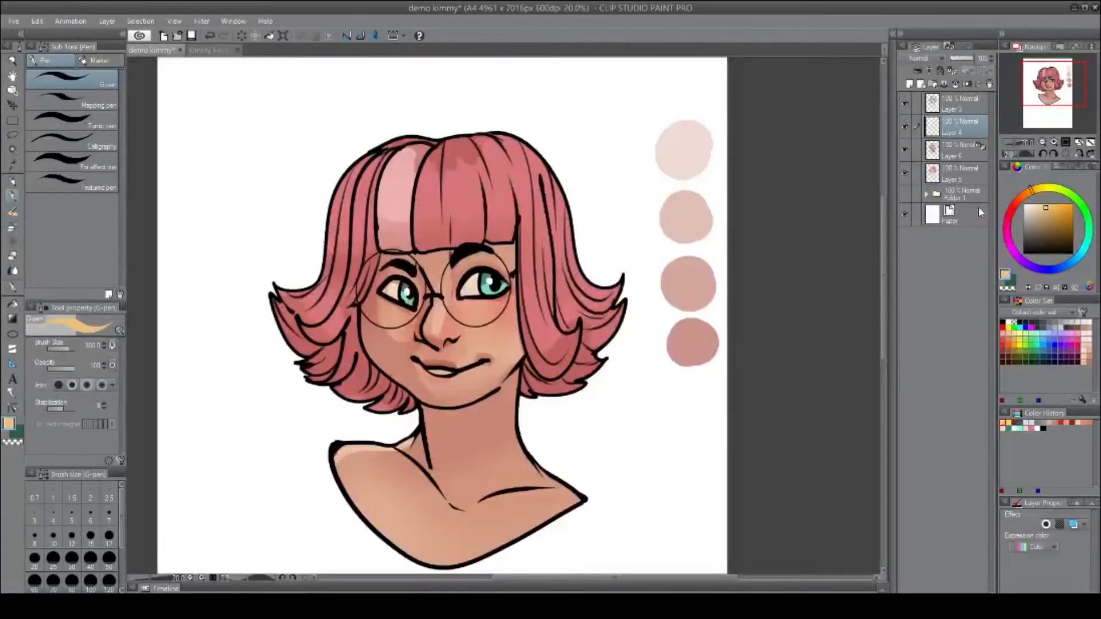
{"action": "left_click", "coordinate": [920, 59]}
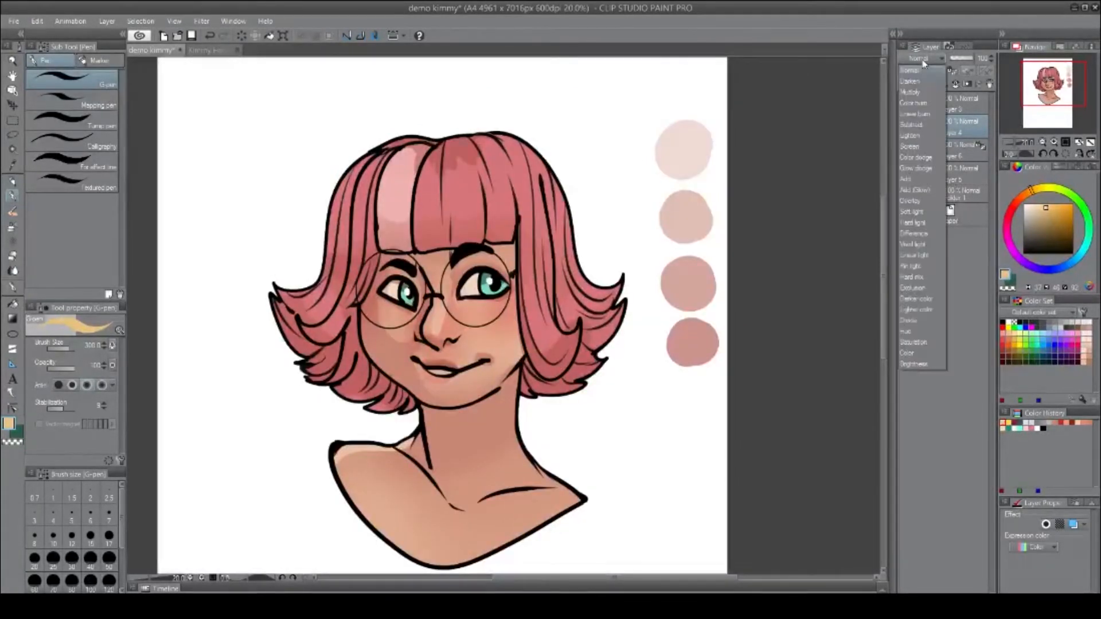
{"action": "left_click", "coordinate": [915, 189]}
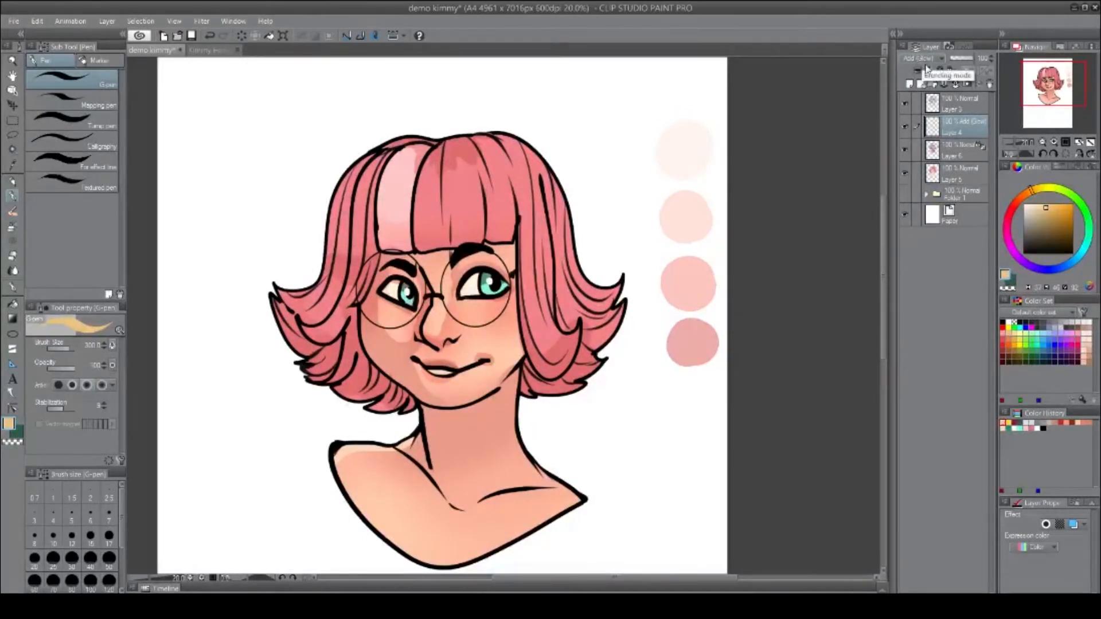
Try Multiply blending on the shading layer, then set it back to Normal.
{"action": "left_click", "coordinate": [940, 148]}
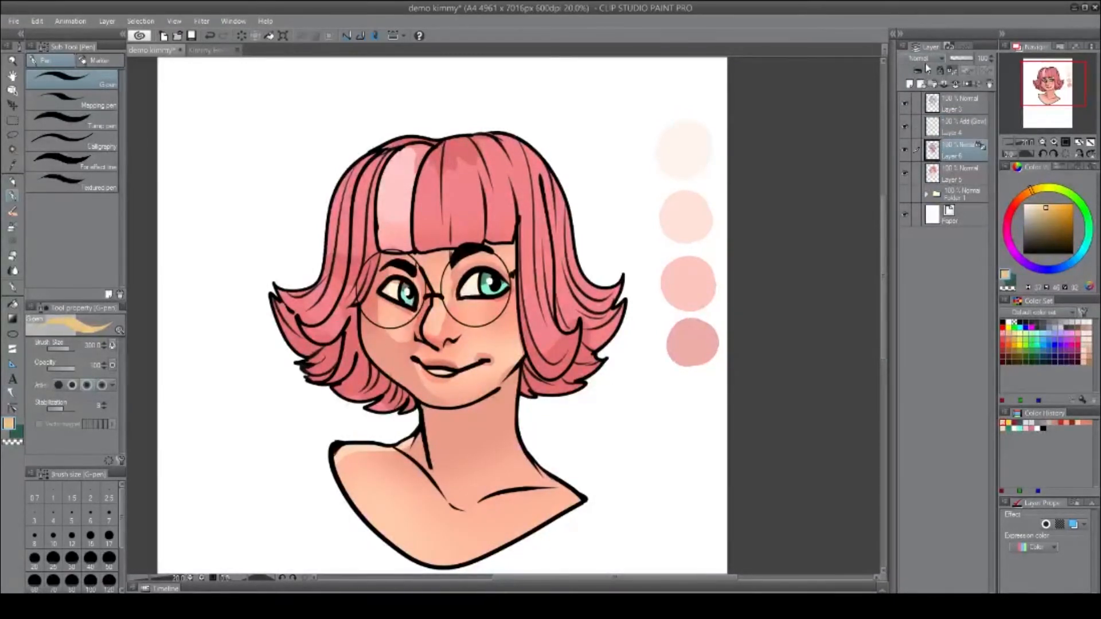
{"action": "left_click", "coordinate": [924, 59]}
{"action": "left_click", "coordinate": [923, 93]}
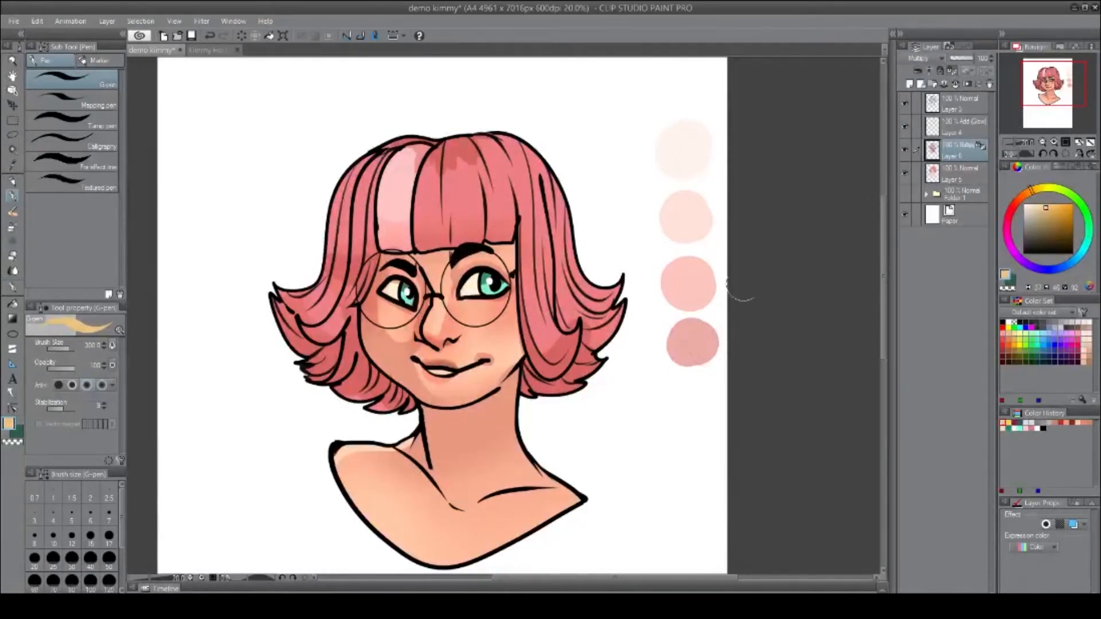
{"action": "left_click", "coordinate": [916, 59]}
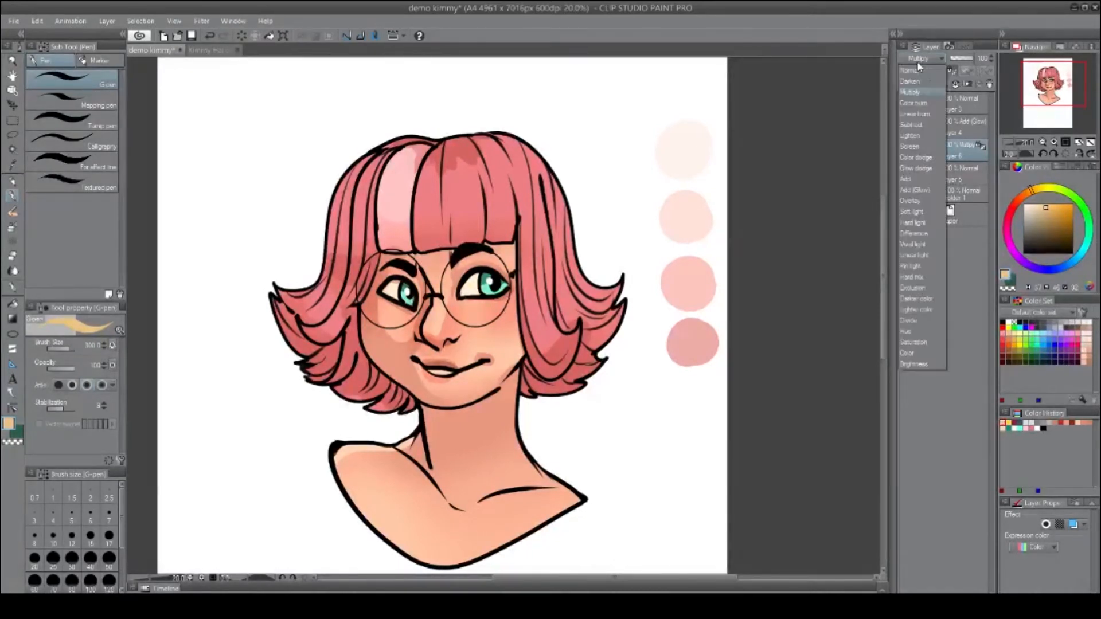
{"action": "left_click", "coordinate": [911, 71]}
Set the orange tint layer's blending mode back to Normal.
{"action": "left_click", "coordinate": [952, 127]}
{"action": "left_click", "coordinate": [920, 58]}
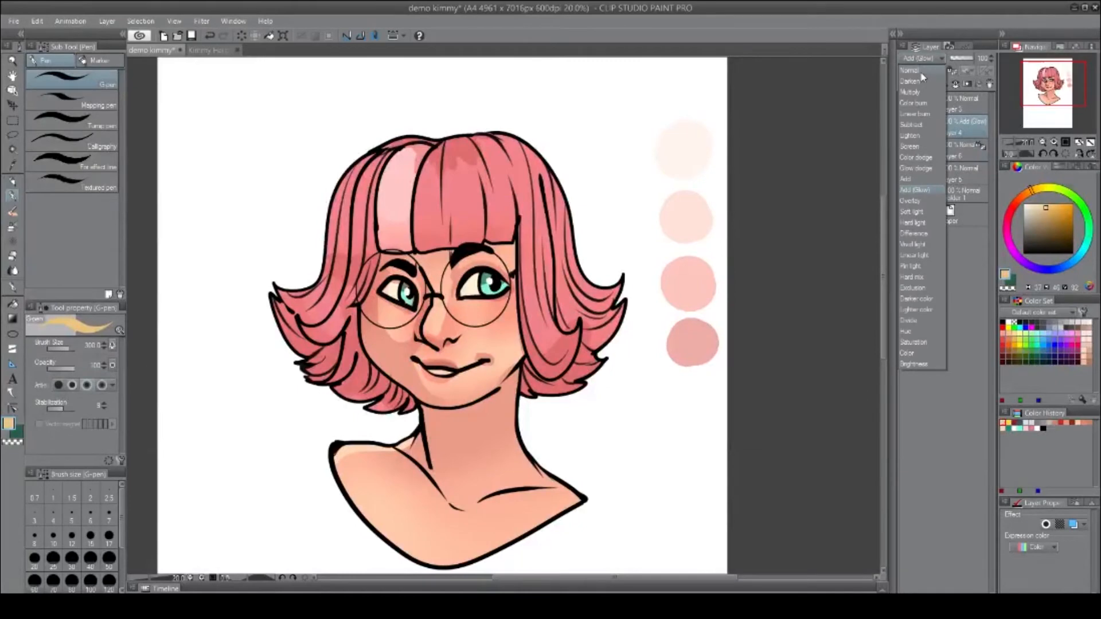
{"action": "left_click", "coordinate": [910, 70]}
Hide the shading and tint layers to view the flat colors.
{"action": "left_click_drag", "start_coordinate": [697, 381], "coordinate": [790, 313]}
{"action": "scroll", "coordinate": [670, 256], "scroll_direction": "up", "scroll_amount": 1}
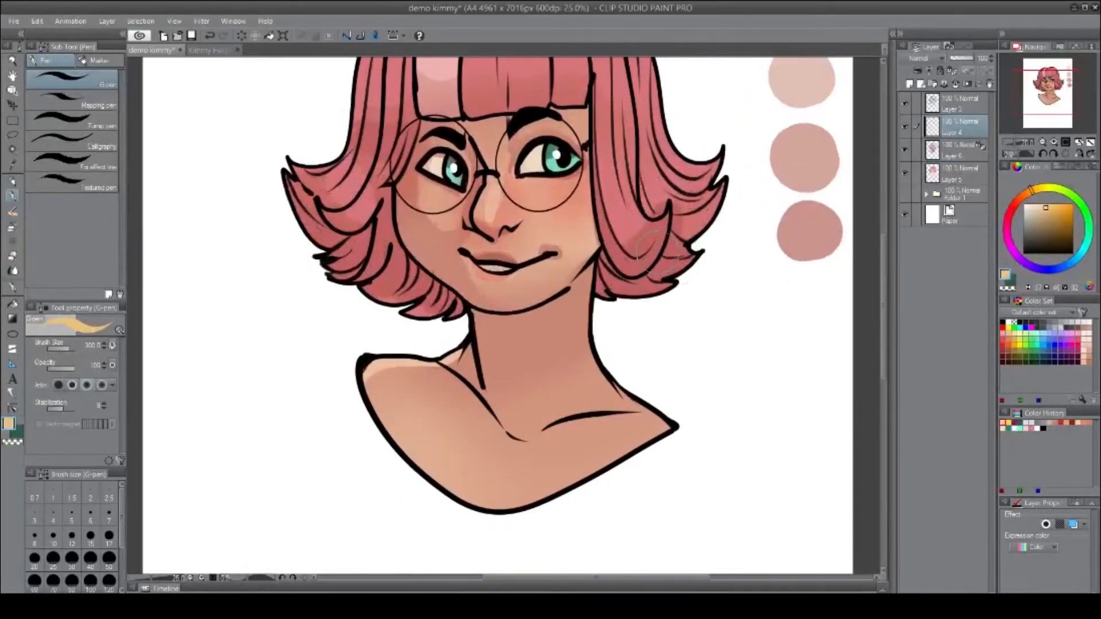
{"action": "left_click_drag", "start_coordinate": [670, 256], "coordinate": [657, 330]}
{"action": "left_click", "coordinate": [952, 153]}
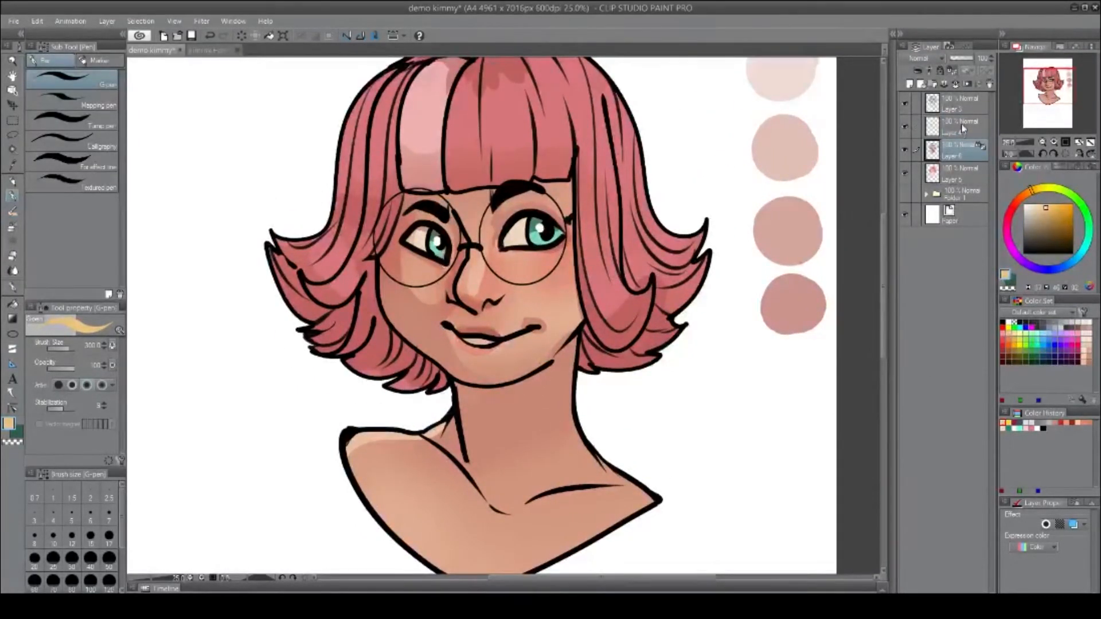
{"action": "left_click", "coordinate": [963, 128]}
{"action": "left_click", "coordinate": [952, 71]}
{"action": "left_click", "coordinate": [905, 149]}
{"action": "left_click", "coordinate": [905, 126]}
Sample a pink from the hair, adjust it on the color wheel, and hide the line art layer.
{"action": "left_click_drag", "start_coordinate": [757, 422], "coordinate": [659, 423]}
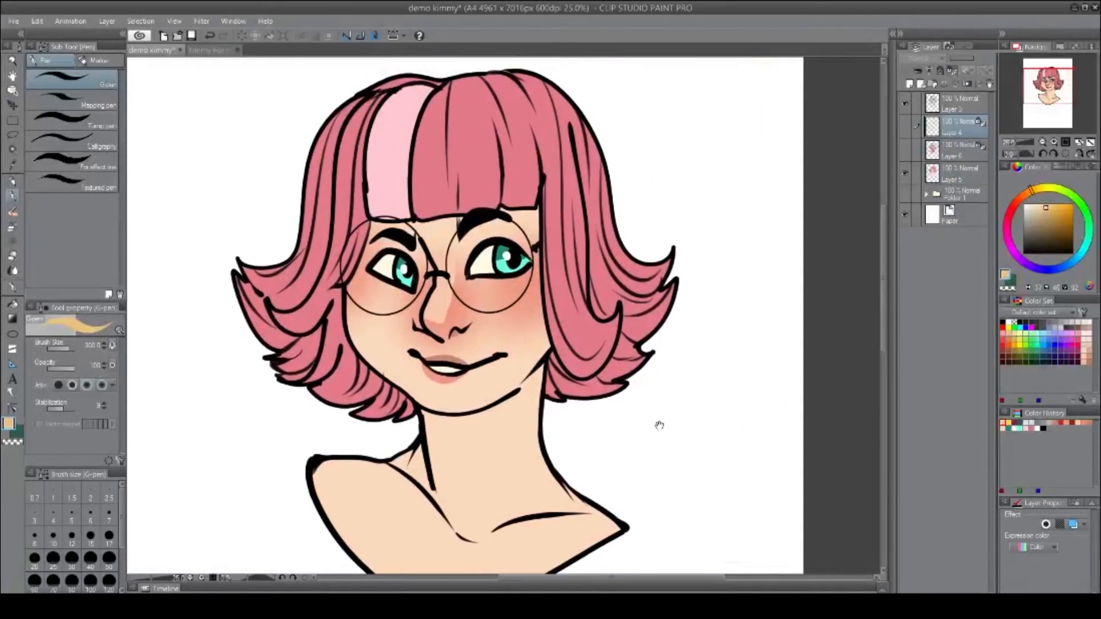
{"action": "scroll", "coordinate": [656, 422], "scroll_direction": "down", "scroll_amount": 1}
{"action": "left_click", "coordinate": [506, 156], "text": "alt"}
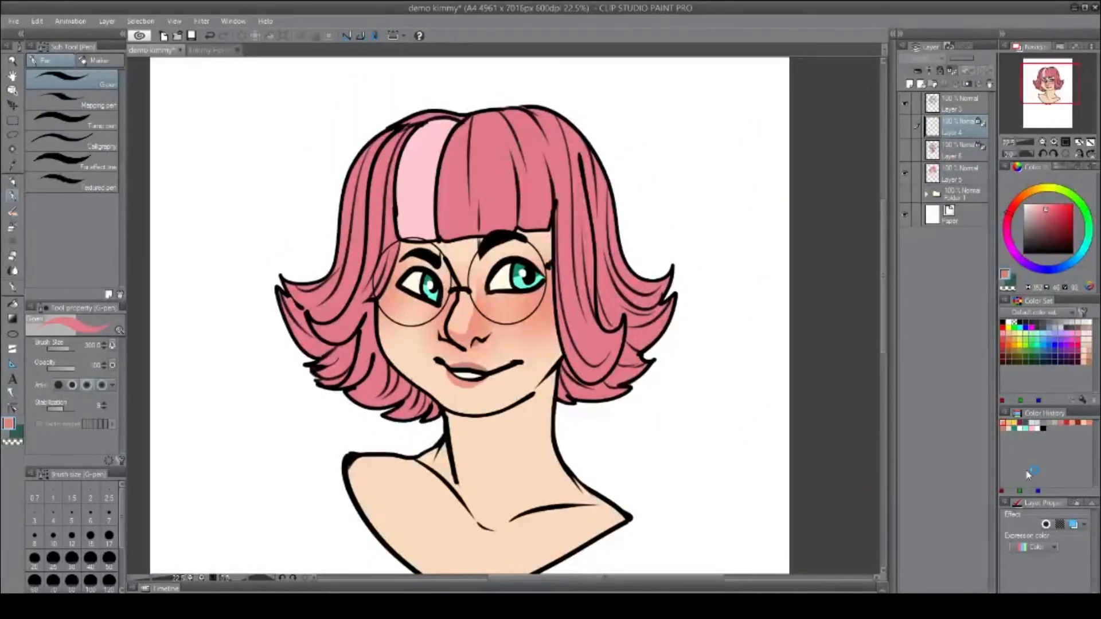
{"action": "left_click", "coordinate": [1053, 220]}
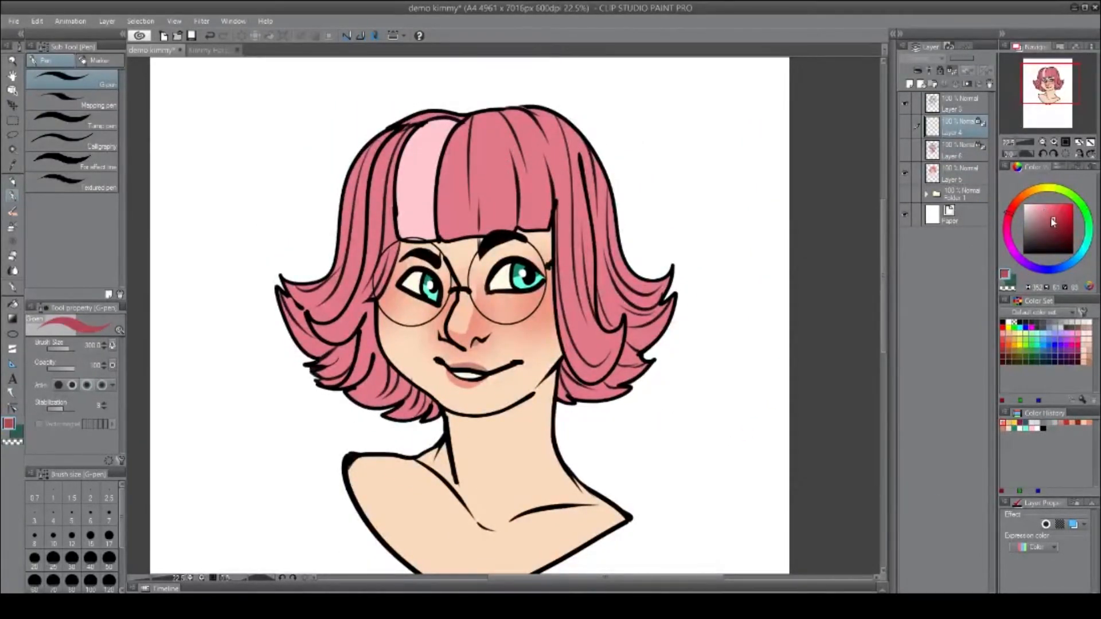
{"action": "left_click", "coordinate": [904, 103]}
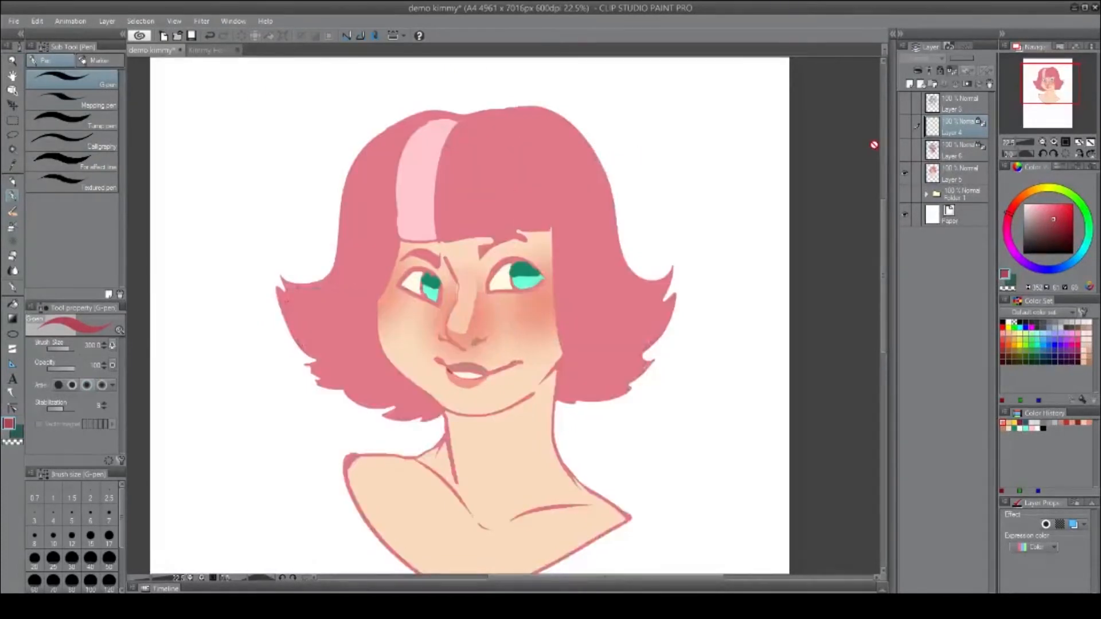
Auto-select the hair, show the shading and tint layers, and fill the hair selection on the shading layer with pink.
{"action": "key", "text": "w"}
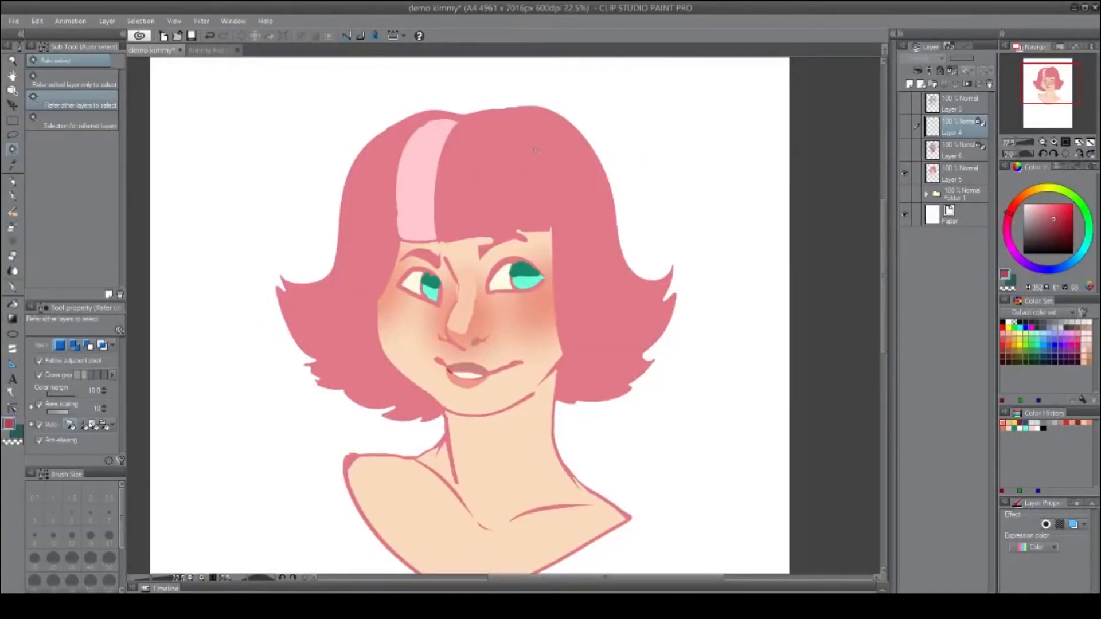
{"action": "left_click", "coordinate": [535, 151]}
{"action": "left_click", "coordinate": [905, 150]}
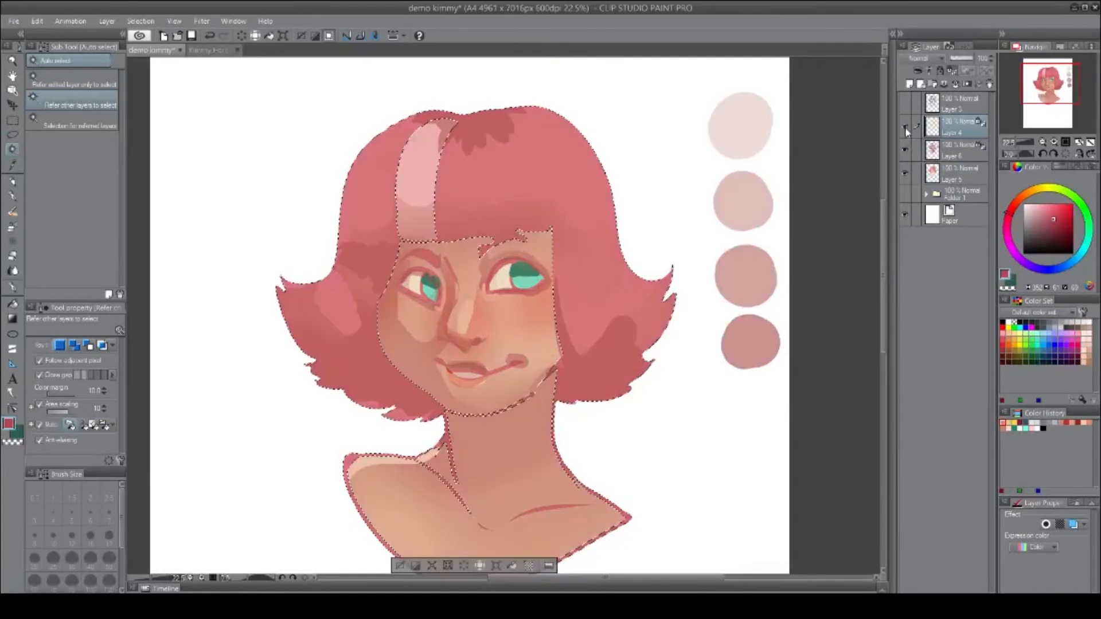
{"action": "left_click", "coordinate": [905, 127]}
{"action": "left_click", "coordinate": [955, 150]}
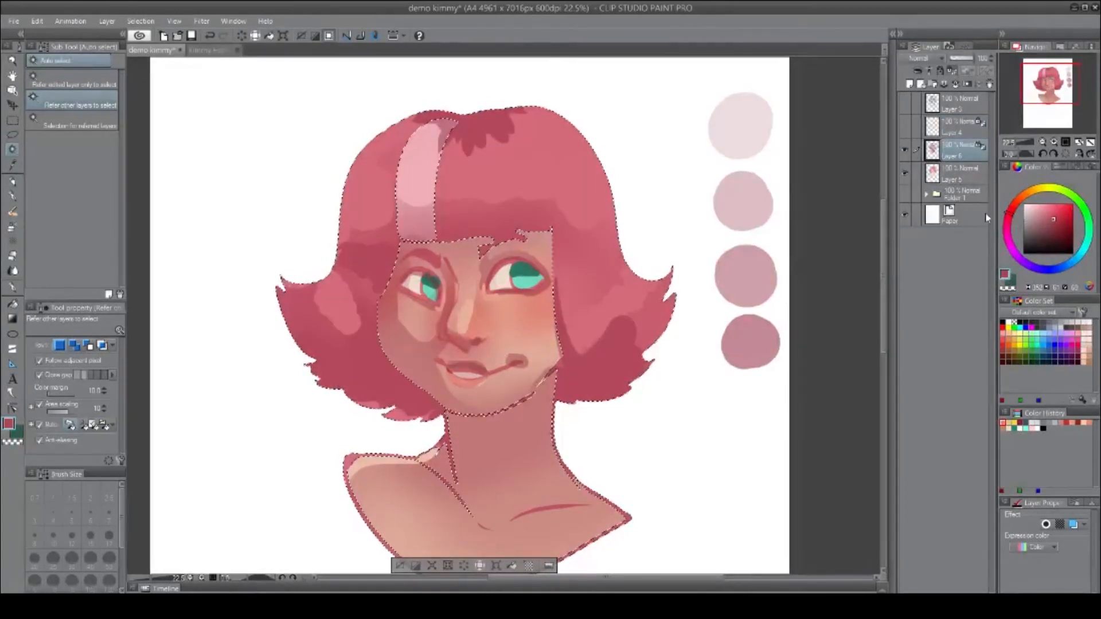
{"action": "key", "text": "alt+BackSpace"}
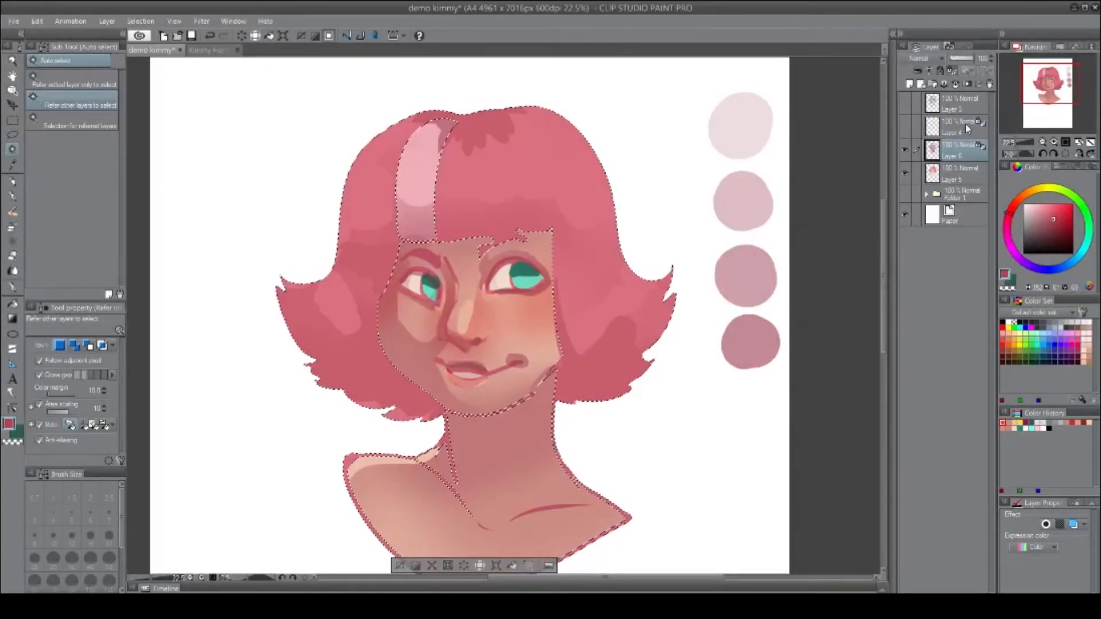
Show the line art to review the pink hair shading, then deselect.
{"action": "left_click", "coordinate": [905, 103]}
{"action": "left_click", "coordinate": [905, 127]}
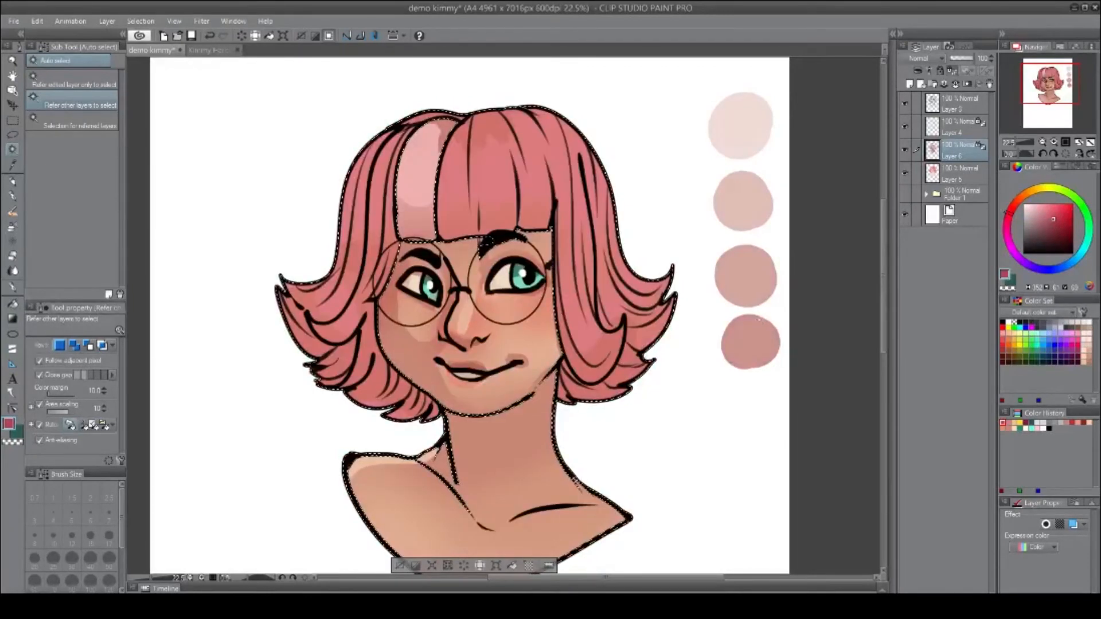
{"action": "key", "text": "ctrl+d"}
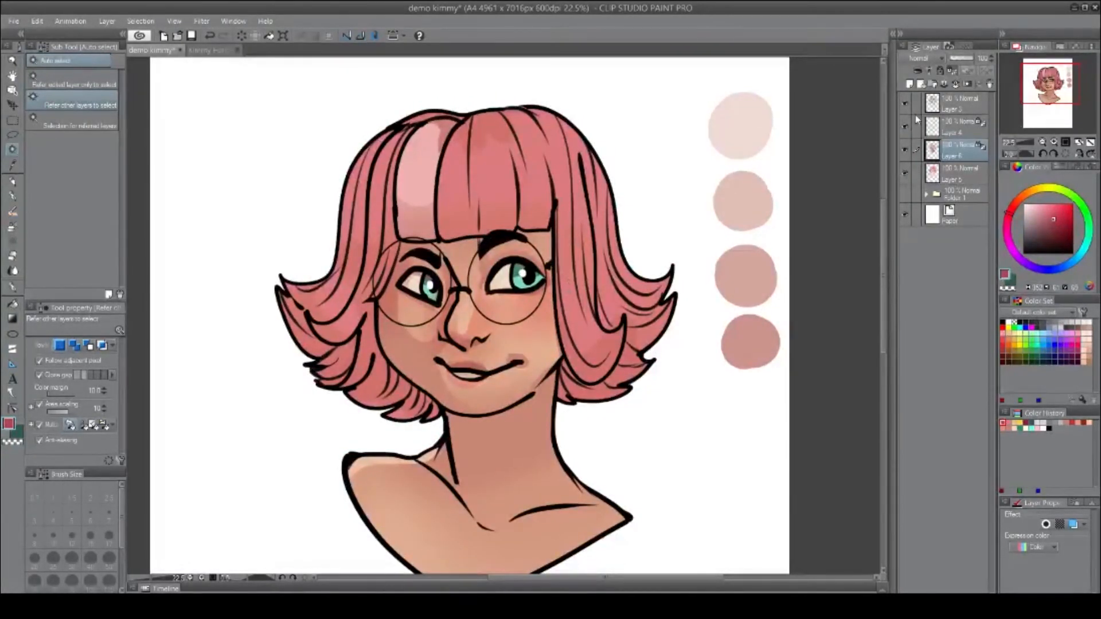
Hide the shading, tint and line art layers to return to the flat colors.
{"action": "left_click", "coordinate": [911, 133]}
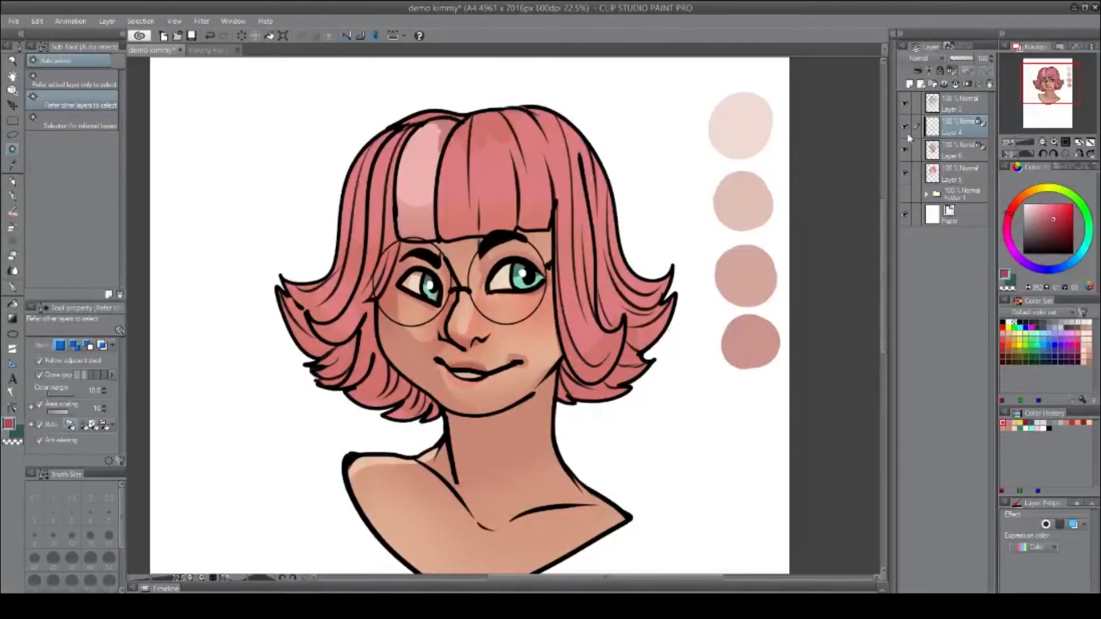
{"action": "left_click", "coordinate": [905, 150]}
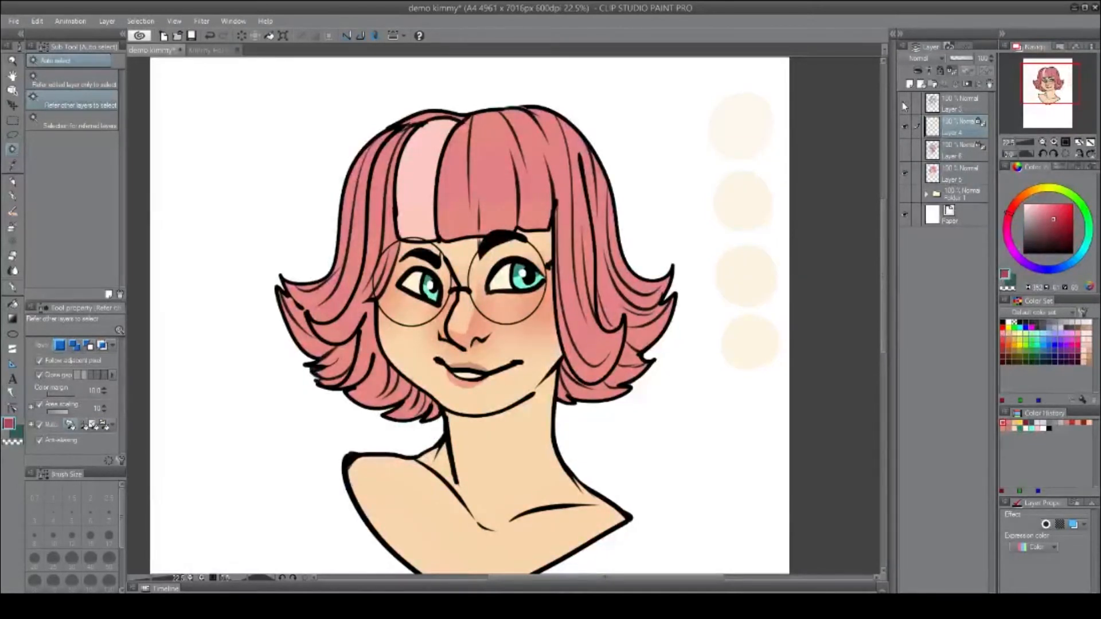
{"action": "left_click", "coordinate": [904, 106]}
{"action": "left_click", "coordinate": [905, 127]}
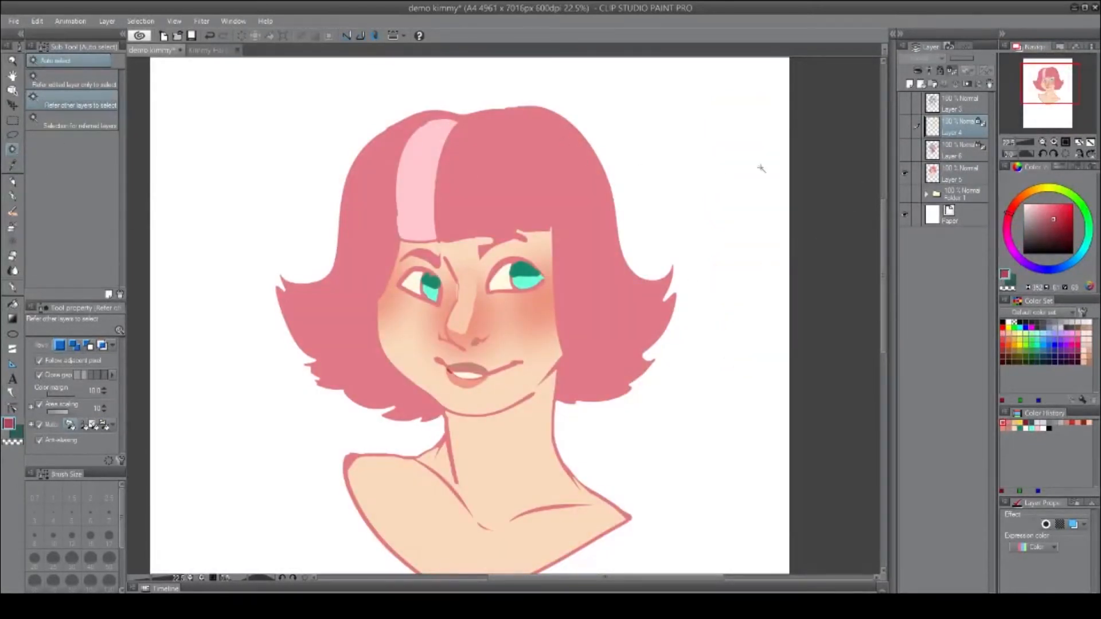
Auto-select the skin, show the tint layer, pick a teal on the color wheel, and fill the skin on the shading layer.
{"action": "left_click", "coordinate": [471, 150]}
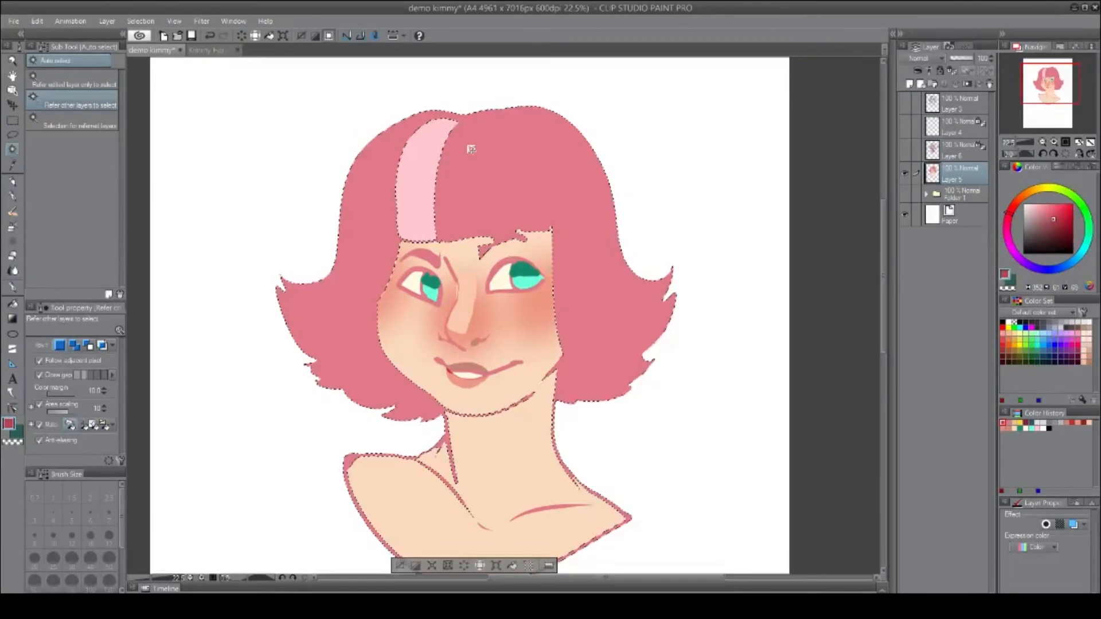
{"action": "left_click", "coordinate": [953, 129]}
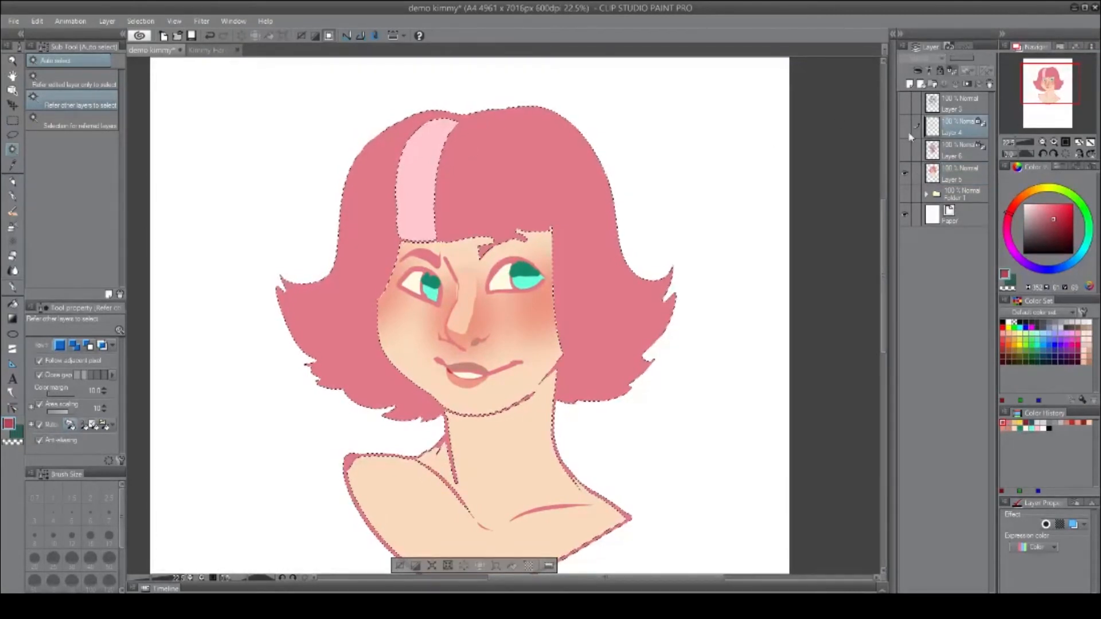
{"action": "left_click", "coordinate": [904, 127]}
{"action": "mouse_move", "coordinate": [1020, 200]}
{"action": "left_mouse_down"}
{"action": "mouse_move", "coordinate": [1016, 225]}
{"action": "mouse_move", "coordinate": [1047, 211]}
{"action": "mouse_move", "coordinate": [1037, 202]}
{"action": "left_mouse_up"}
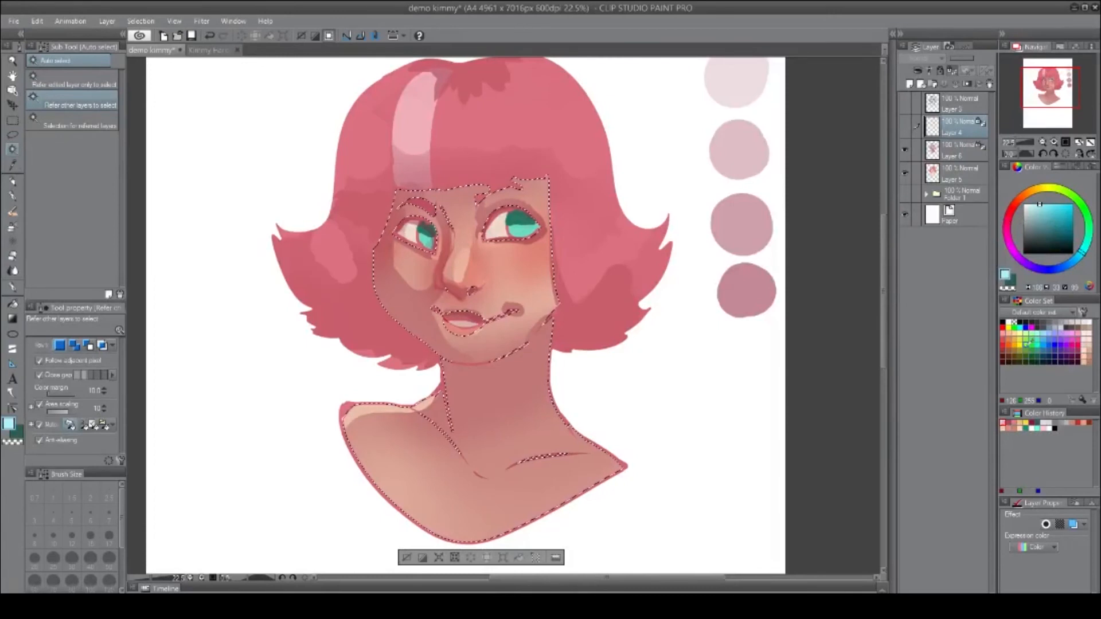
{"action": "left_click", "coordinate": [968, 153]}
{"action": "left_click", "coordinate": [1060, 229]}
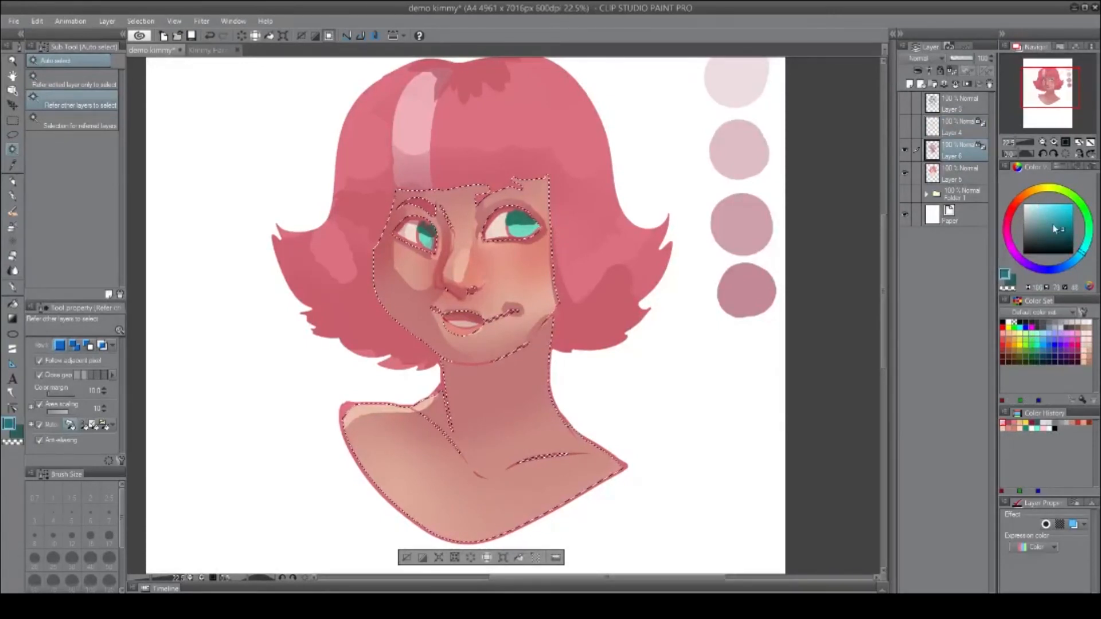
{"action": "key", "text": "alt+Delete"}
Fill the skin selection on the tint layer with a yellow-green and show the line art again.
{"action": "left_click", "coordinate": [948, 135]}
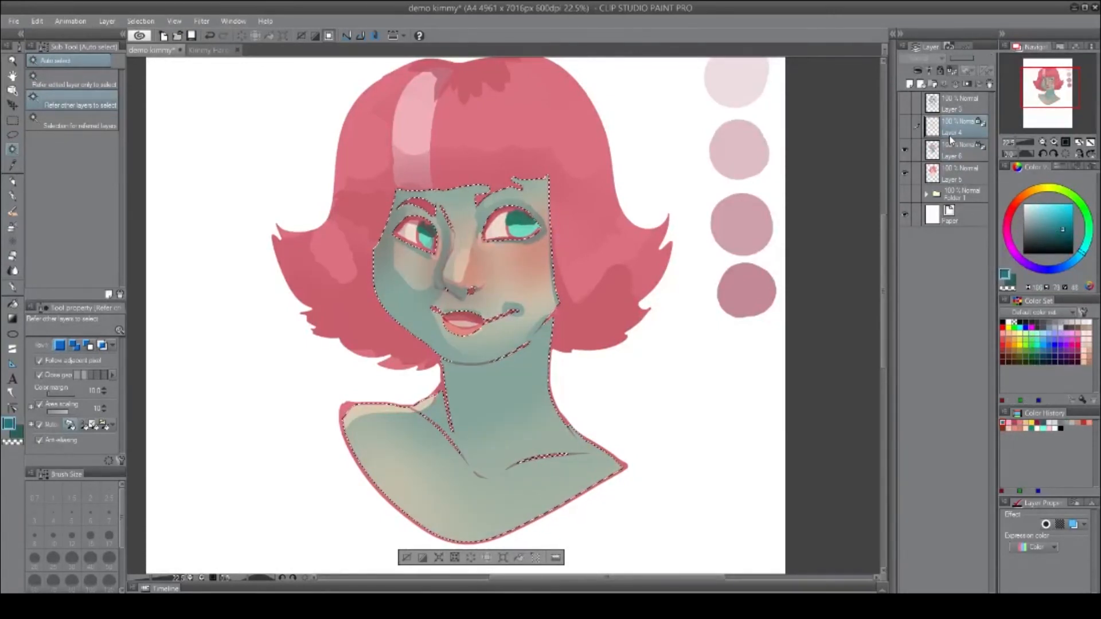
{"action": "left_click_drag", "start_coordinate": [1067, 189], "coordinate": [1064, 189]}
{"action": "key", "text": "alt+Delete"}
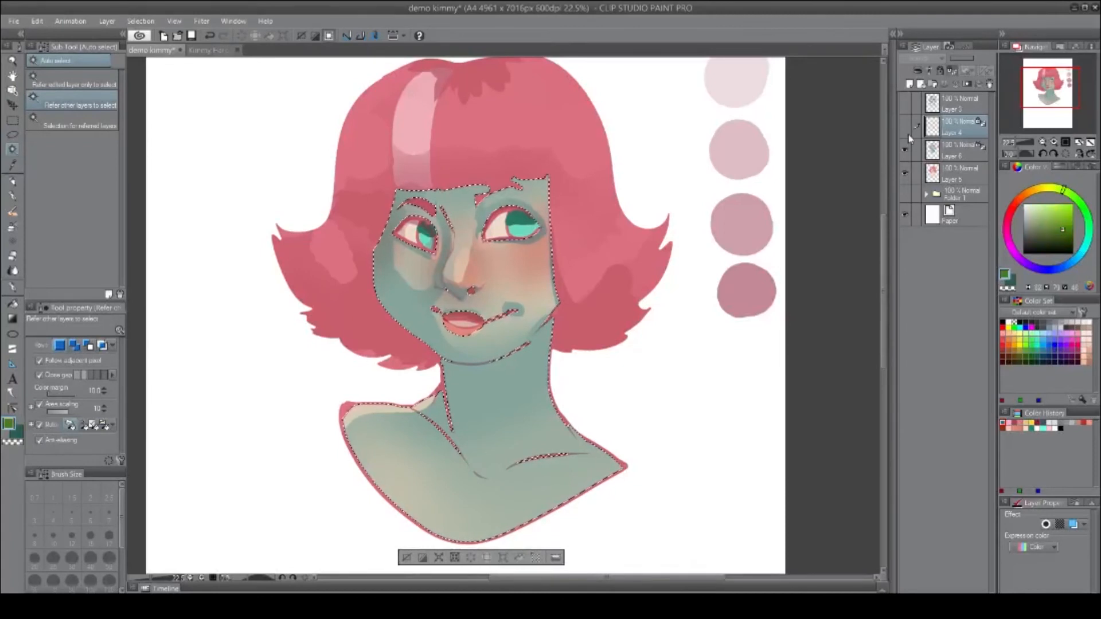
{"action": "left_click", "coordinate": [905, 125]}
{"action": "left_click", "coordinate": [1038, 211]}
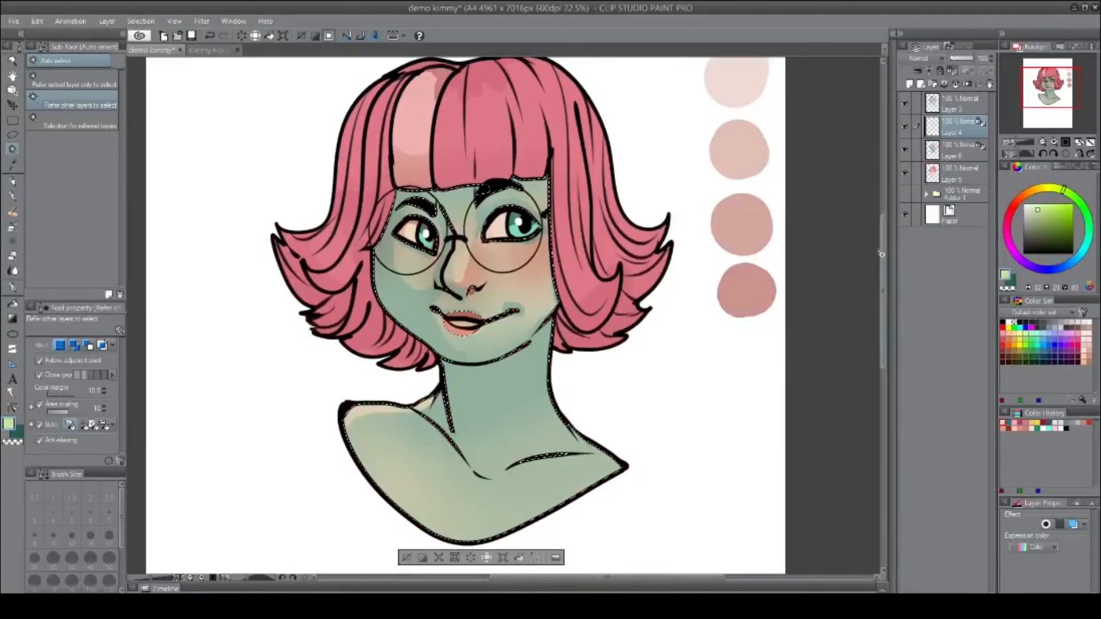